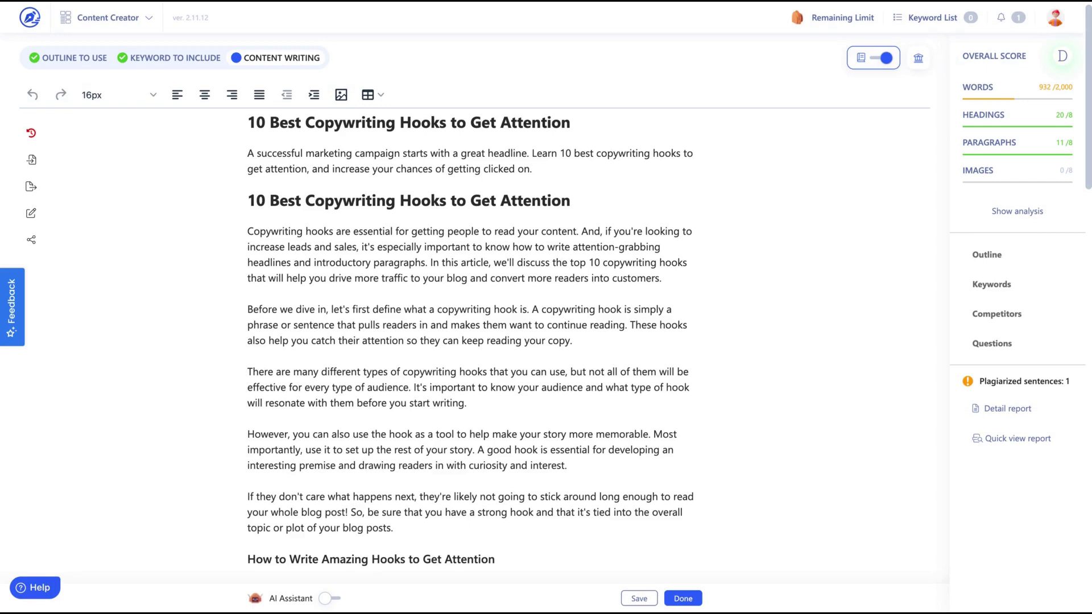
- Open the AI Assistant's Playground, view the templates in the Rewrite category, and close the assistant
{"action": "left_click", "coordinate": [329, 598]}
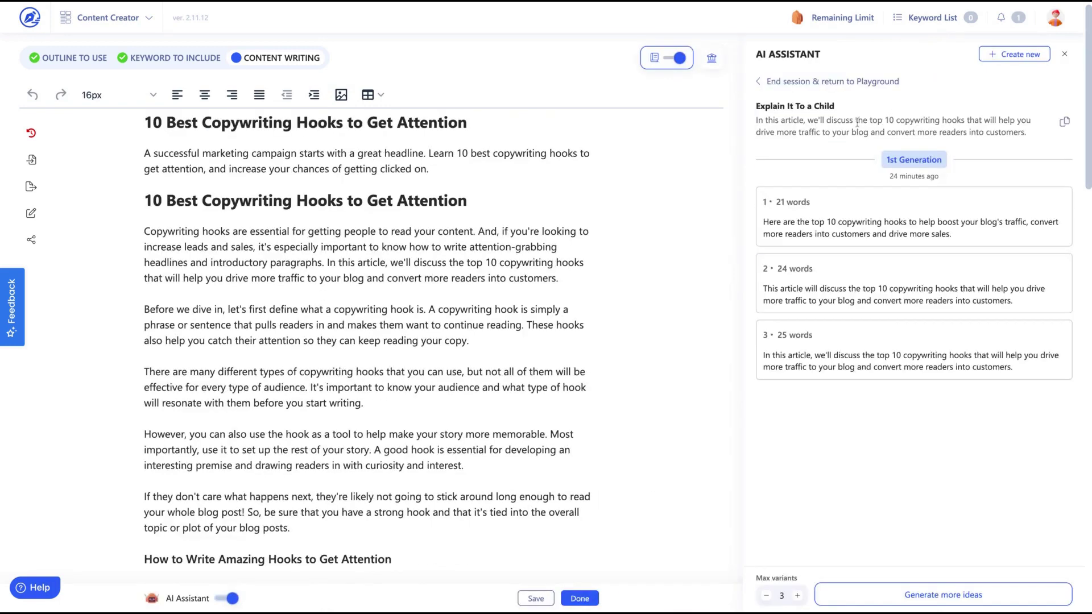
{"action": "left_click", "coordinate": [757, 87]}
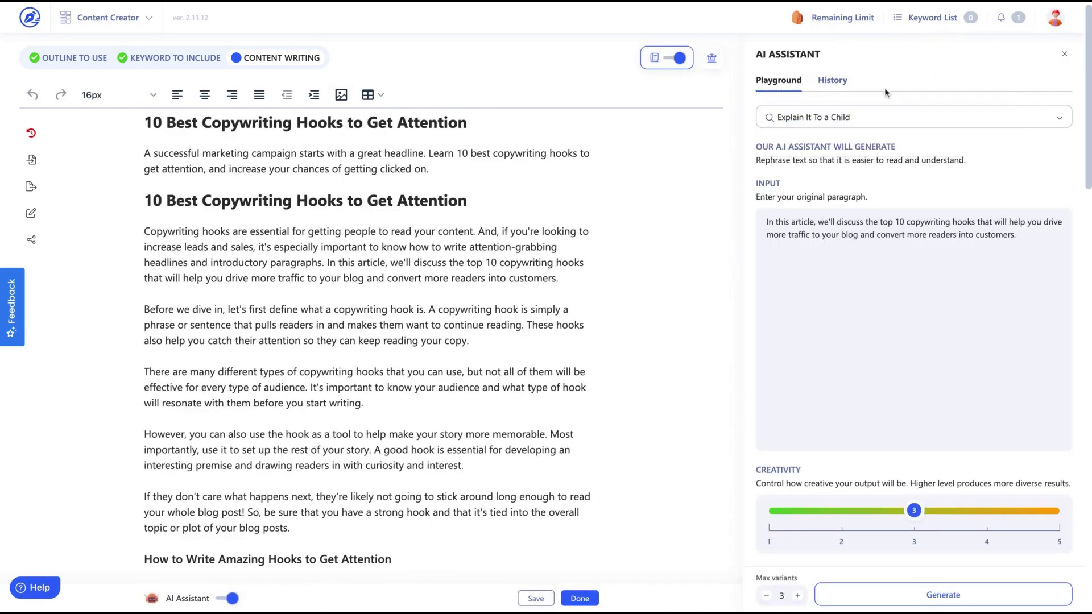
{"action": "left_click", "coordinate": [840, 126]}
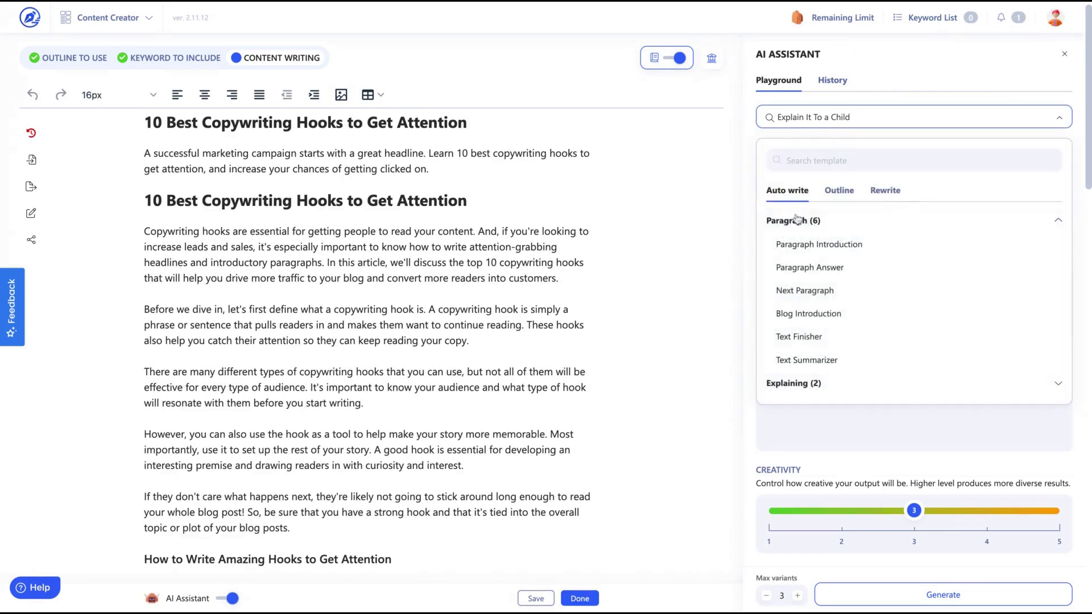
{"action": "left_click", "coordinate": [893, 193]}
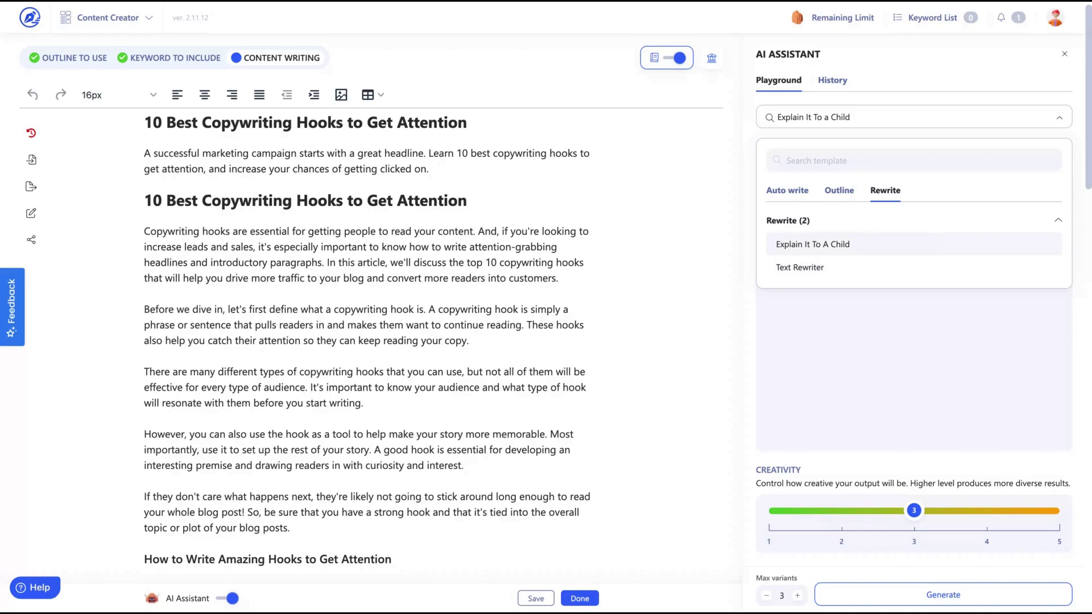
{"action": "left_click", "coordinate": [1064, 53]}
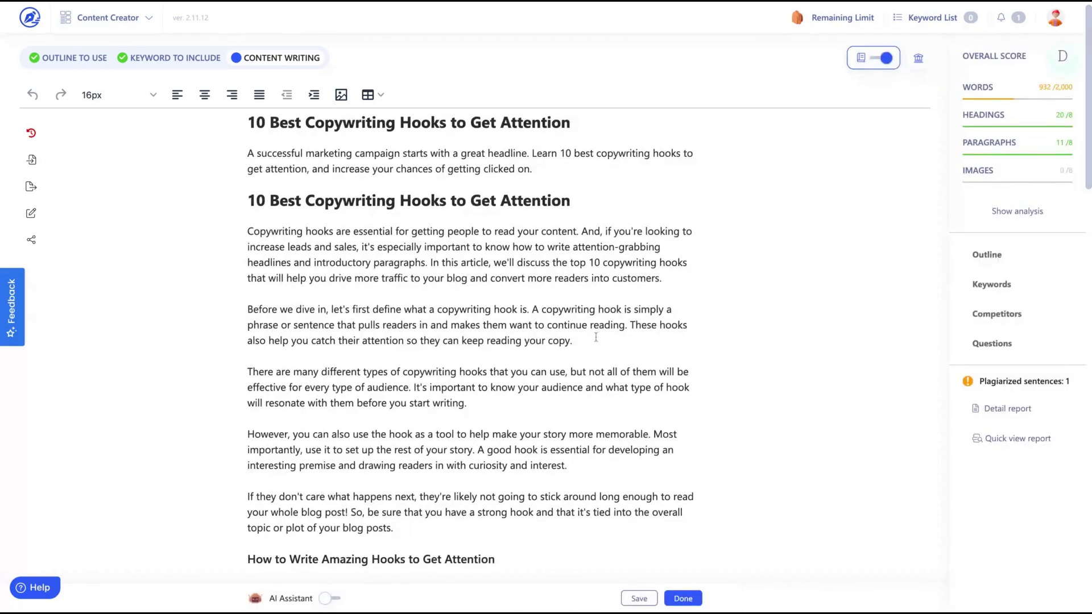
- Select the last two sentences of the "Before we dive in" paragraph and view the AI Shortcut's Rewrite options without applying one
{"action": "left_click_drag", "start_coordinate": [592, 339], "coordinate": [538, 310]}
{"action": "key", "text": "shift+Left"}
{"action": "key", "text": "shift+Left"}
{"action": "key", "text": "shift+Left"}
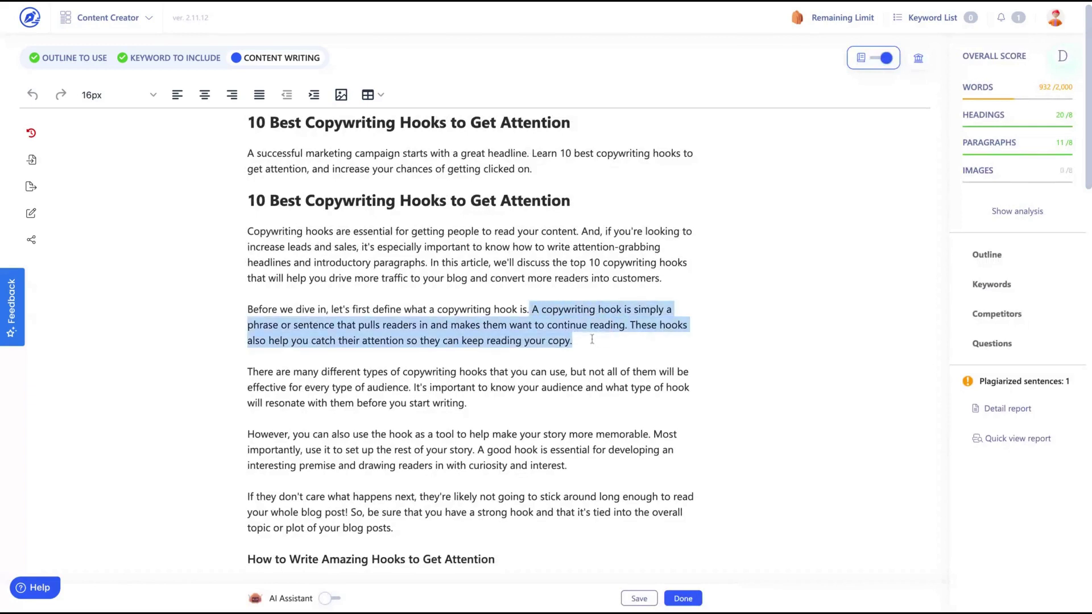
{"action": "key", "text": "shift+Right"}
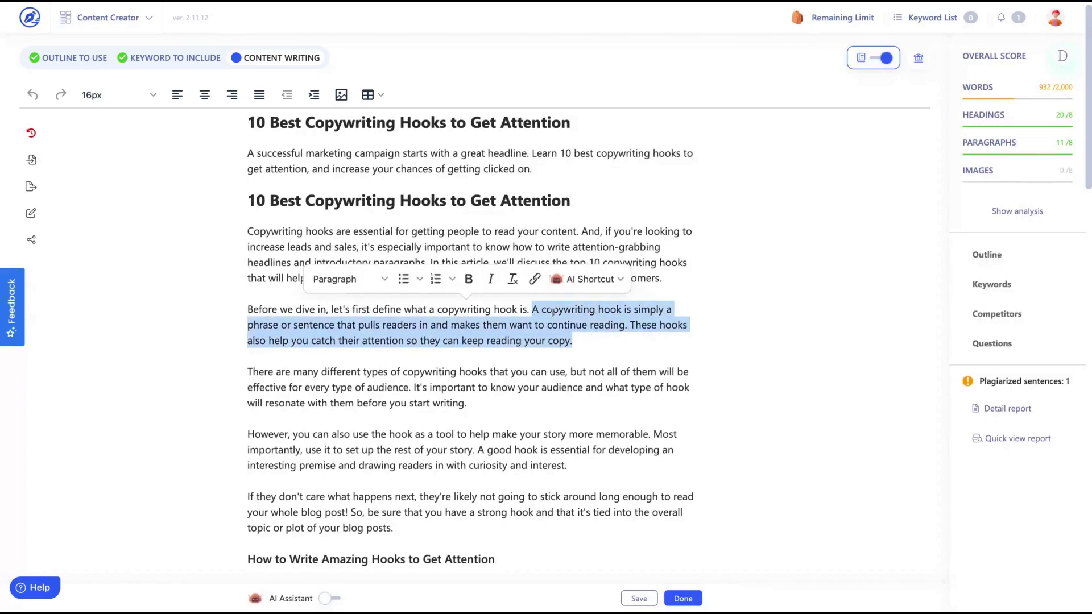
{"action": "left_click", "coordinate": [606, 279]}
{"action": "mouse_move", "coordinate": [569, 423]}
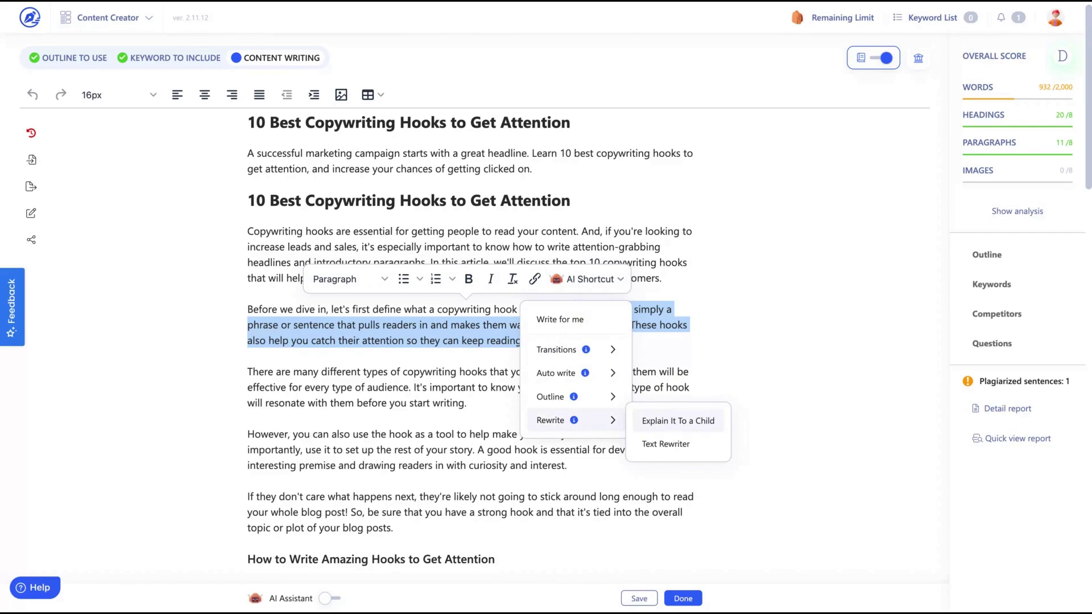
{"action": "left_click", "coordinate": [668, 280]}
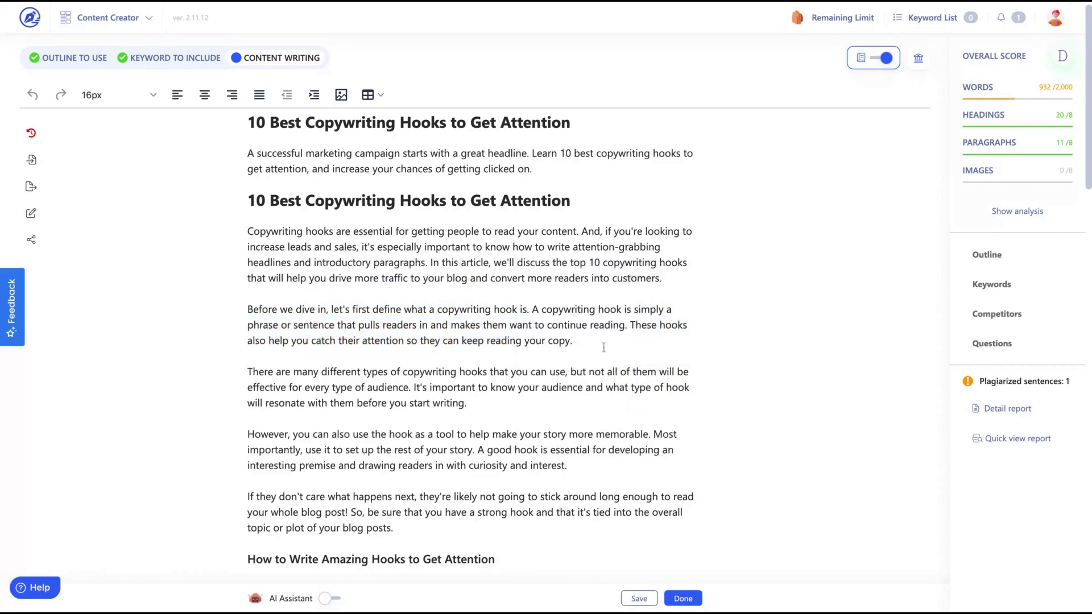
{"action": "mouse_move", "coordinate": [598, 339]}
{"action": "left_mouse_down"}
{"action": "mouse_move", "coordinate": [540, 308]}
{"action": "mouse_move", "coordinate": [598, 338]}
{"action": "left_mouse_up"}
{"action": "left_click", "coordinate": [618, 344], "text": "shift"}
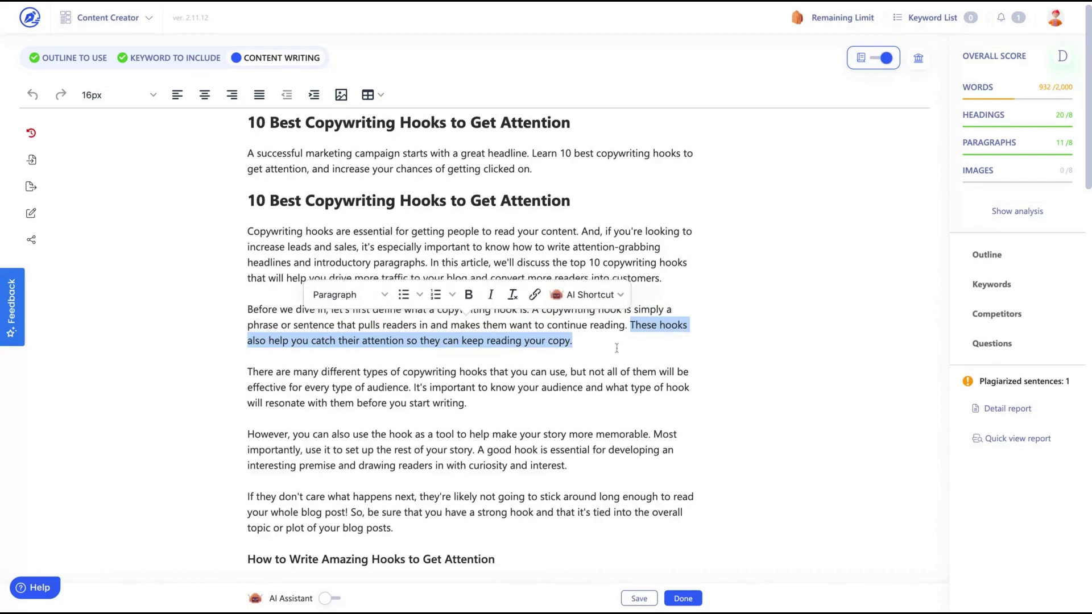
{"action": "left_click", "coordinate": [341, 355]}
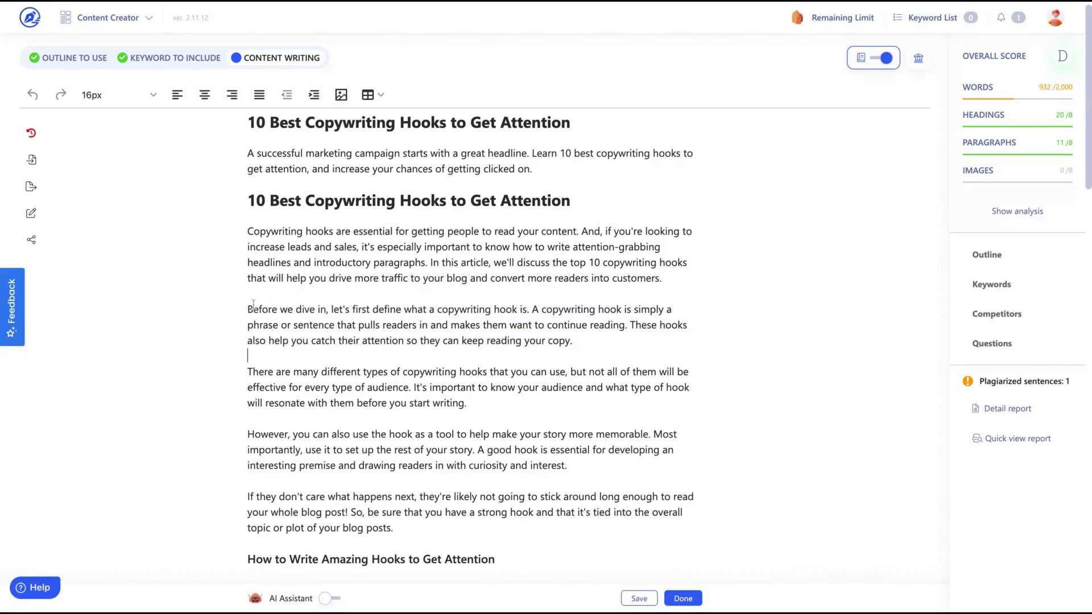
{"action": "left_click_drag", "start_coordinate": [268, 310], "coordinate": [572, 341]}
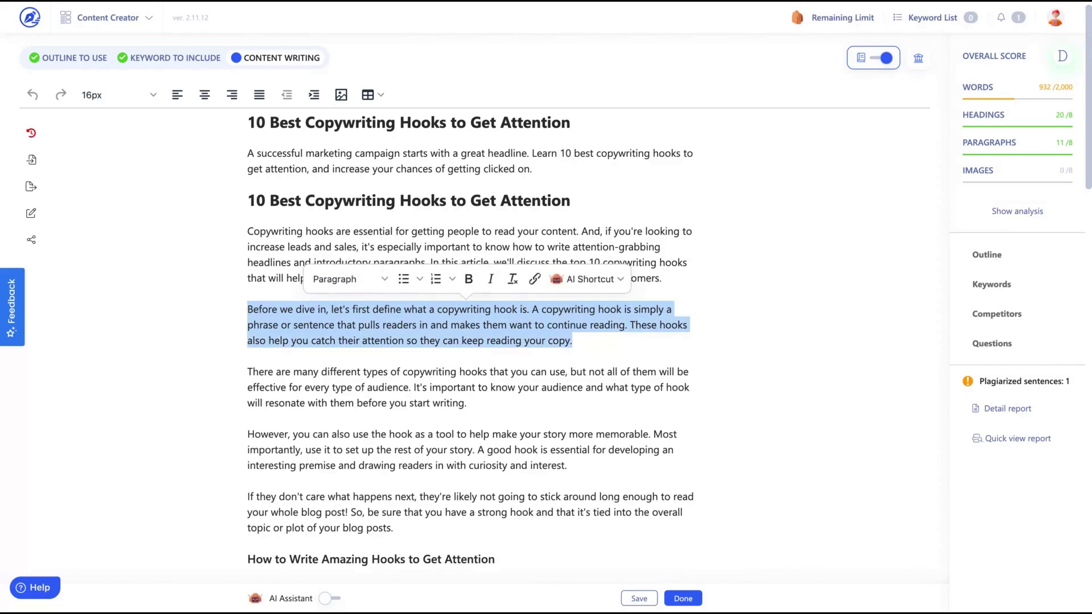
{"action": "left_click", "coordinate": [248, 309]}
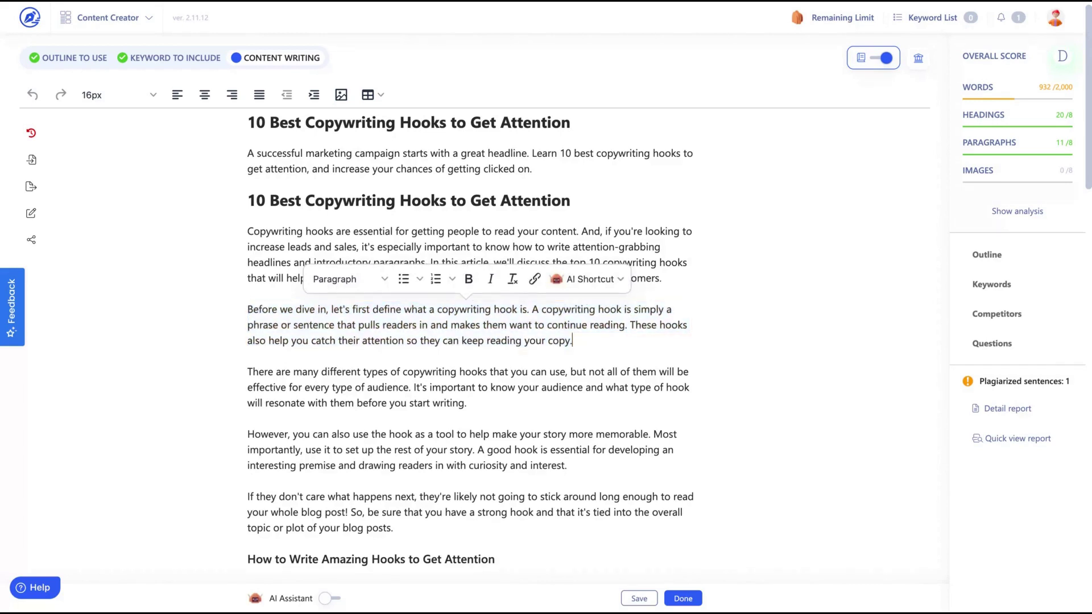
{"action": "left_click_drag", "start_coordinate": [248, 309], "coordinate": [628, 325]}
{"action": "left_click", "coordinate": [532, 323]}
{"action": "left_click", "coordinate": [631, 325]}
{"action": "left_click", "coordinate": [631, 325], "text": "shift"}
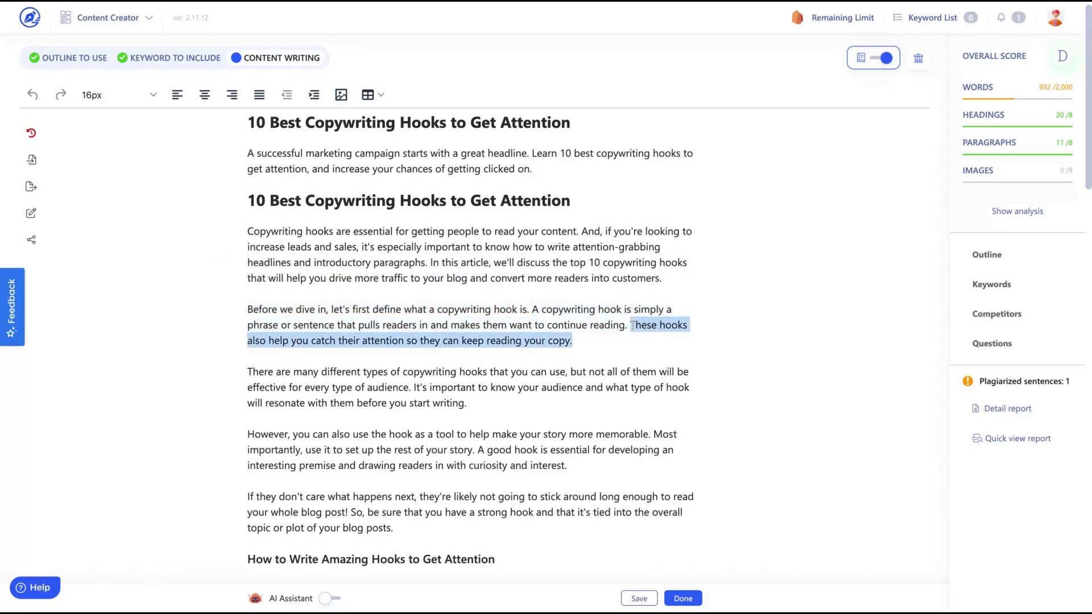
{"action": "left_click", "coordinate": [539, 373]}
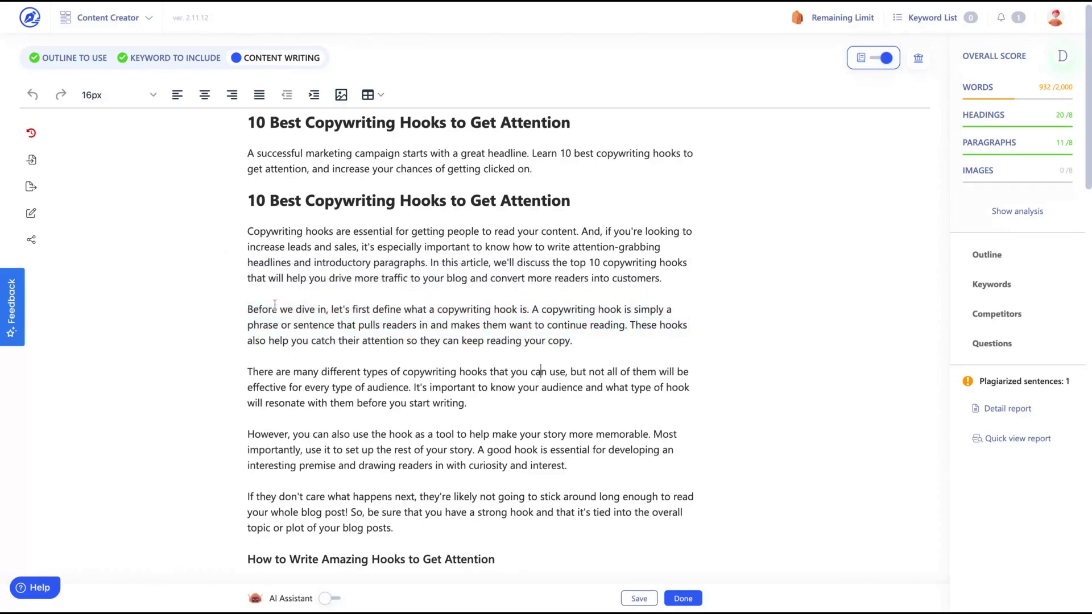
- Load the first two sentences of the "Before we dive in" paragraph into the Text Rewriter through AI Shortcut
{"action": "left_click", "coordinate": [247, 309], "text": "shift"}
{"action": "left_click_drag", "start_coordinate": [248, 309], "coordinate": [626, 325]}
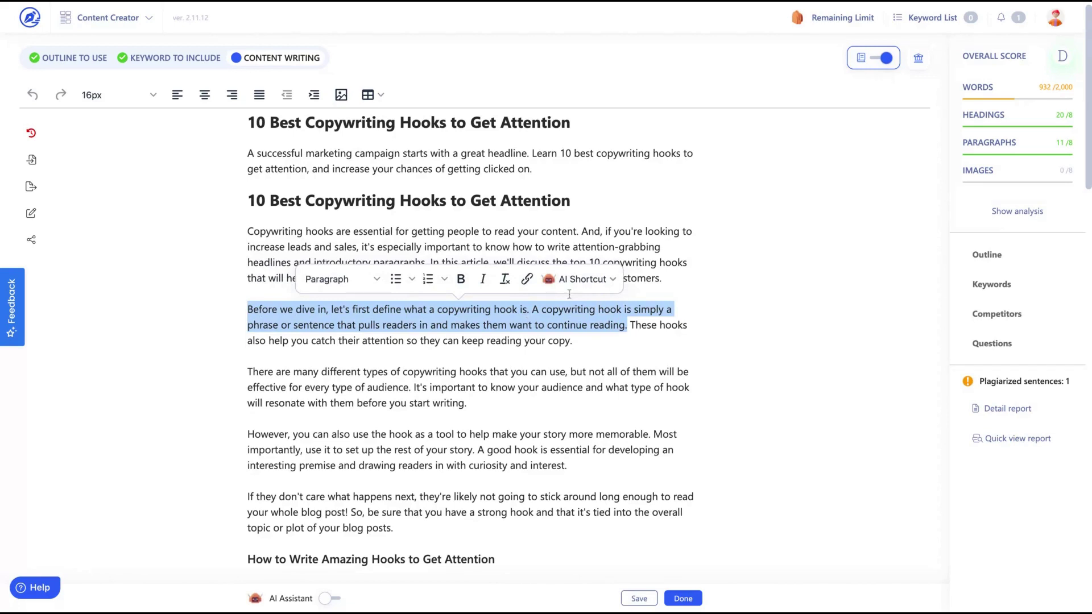
{"action": "left_click", "coordinate": [584, 279]}
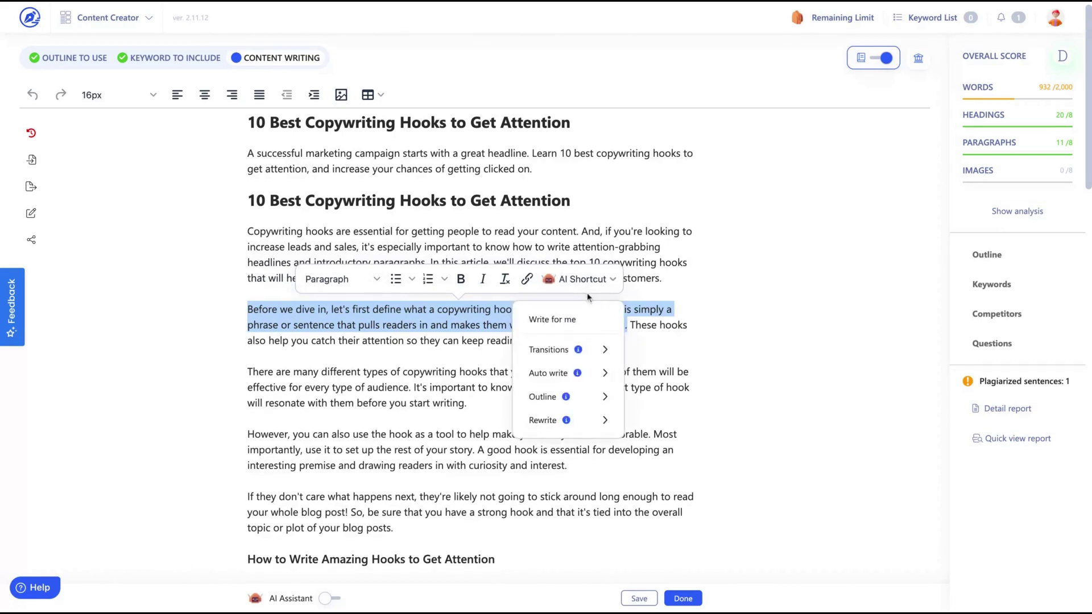
{"action": "mouse_move", "coordinate": [540, 433]}
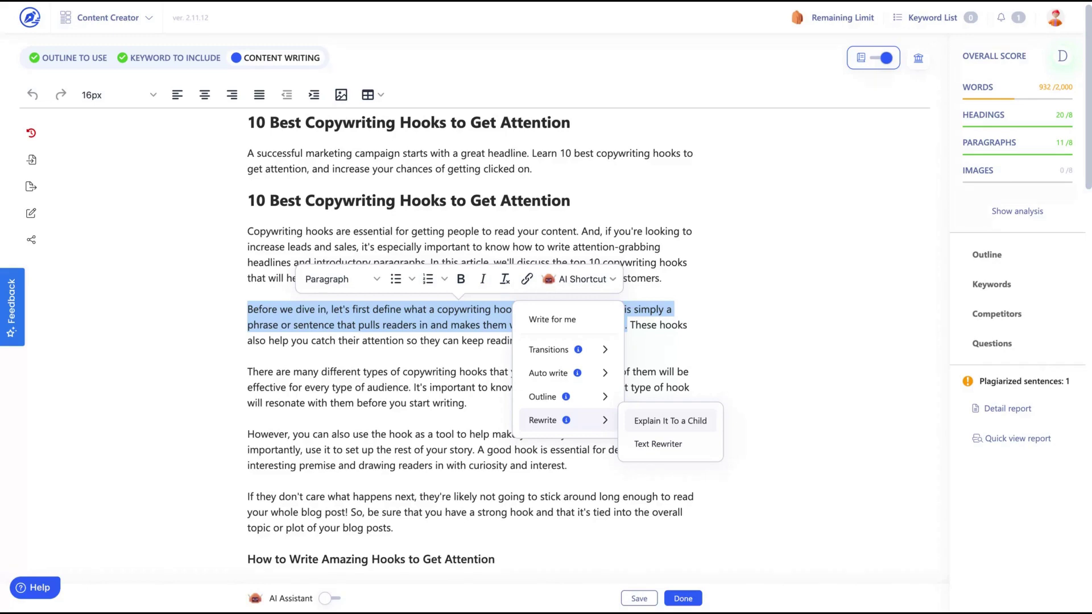
{"action": "left_click", "coordinate": [659, 444]}
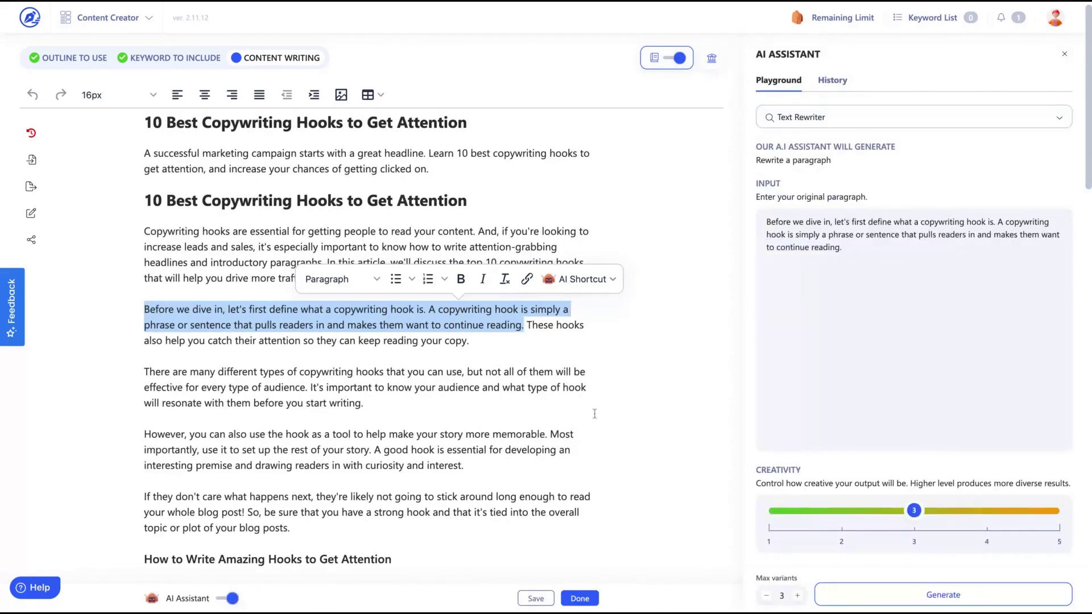
- Try different creativity levels for the Text Rewriter and generate three variants of the two sentences
{"action": "left_click", "coordinate": [759, 484]}
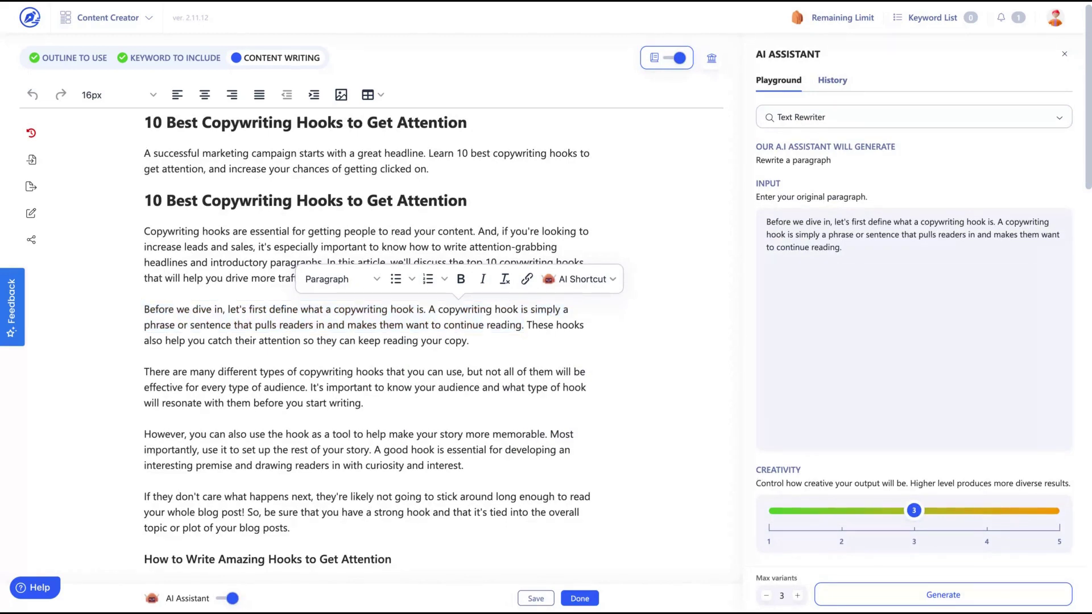
{"action": "left_click", "coordinate": [1052, 510]}
{"action": "left_click", "coordinate": [780, 512]}
{"action": "left_click", "coordinate": [899, 513]}
{"action": "left_click", "coordinate": [934, 594]}
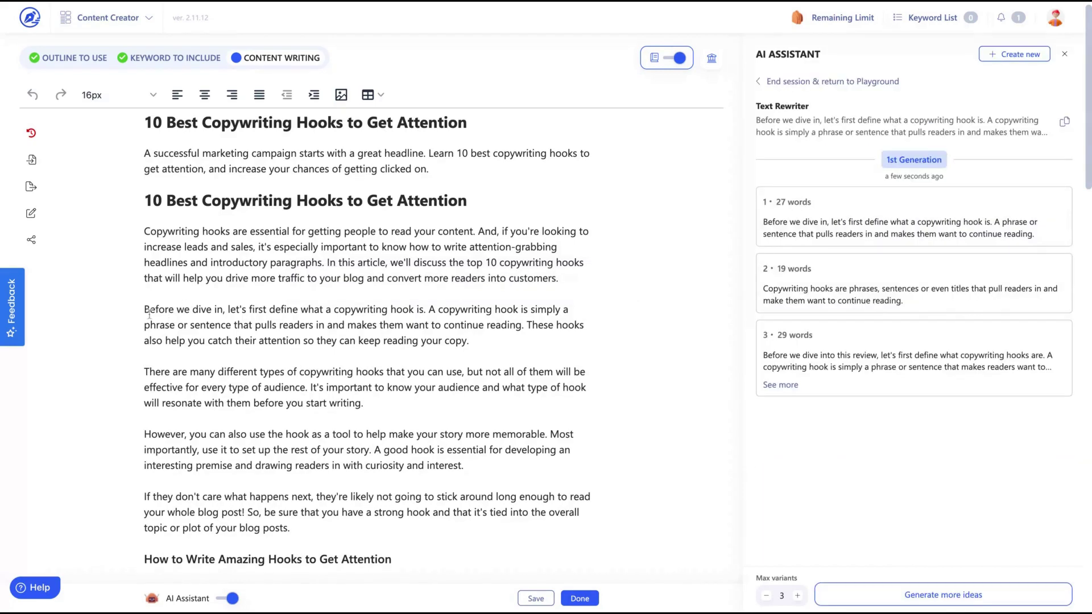
- Expand the third generated variant, compare its wording with the two original sentences, and close the assistant
{"action": "left_click_drag", "start_coordinate": [147, 310], "coordinate": [524, 325]}
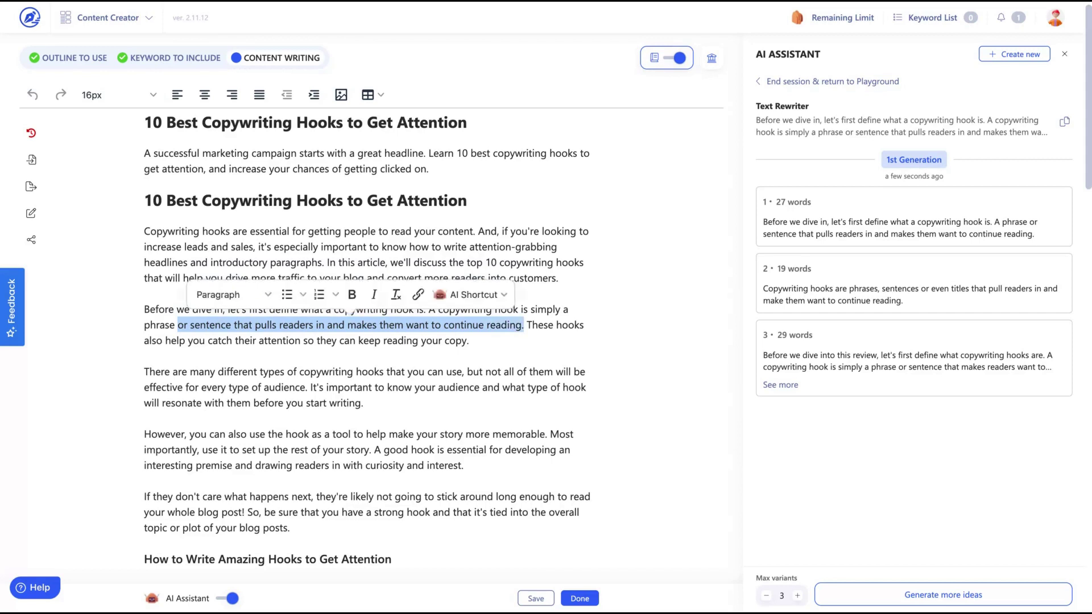
{"action": "left_click", "coordinate": [546, 325]}
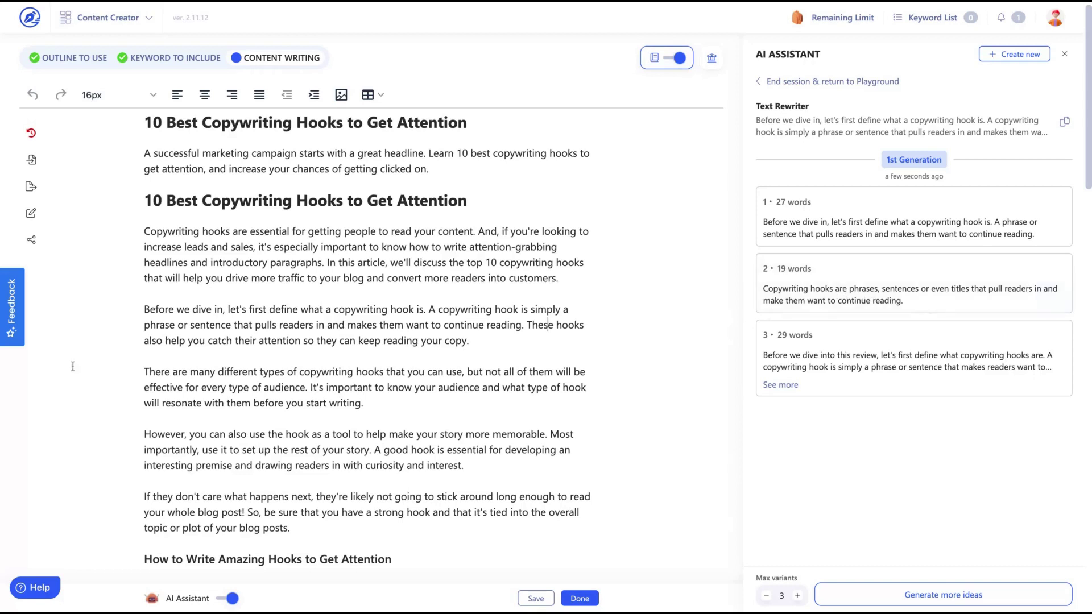
{"action": "mouse_move", "coordinate": [455, 325]}
{"action": "left_mouse_down"}
{"action": "mouse_move", "coordinate": [525, 326]}
{"action": "mouse_move", "coordinate": [145, 310]}
{"action": "left_mouse_up"}
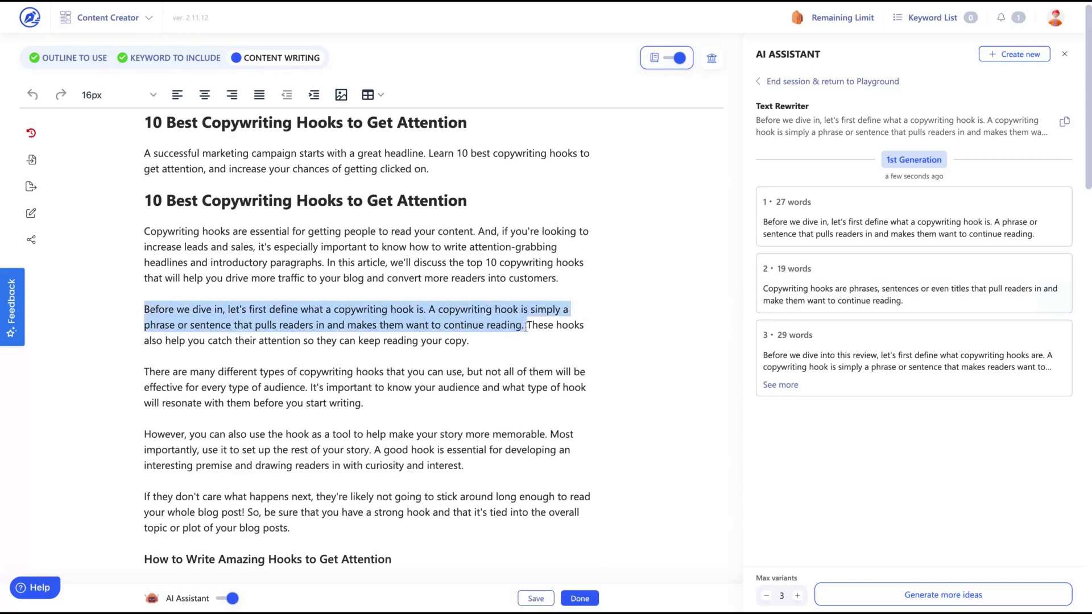
{"action": "left_click", "coordinate": [780, 385]}
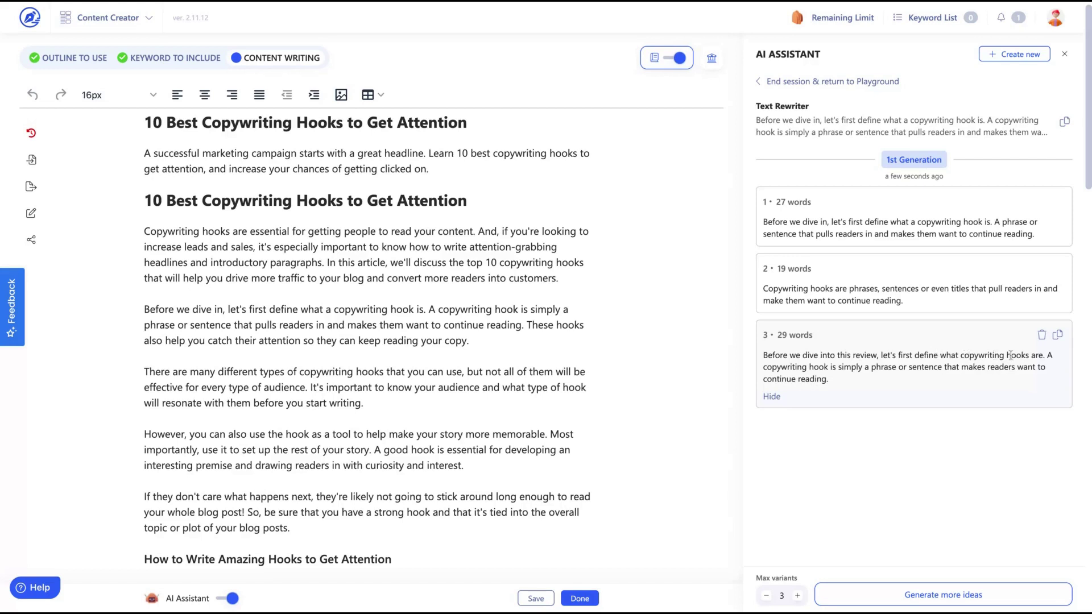
{"action": "mouse_move", "coordinate": [831, 368]}
{"action": "left_mouse_down"}
{"action": "mouse_move", "coordinate": [820, 368]}
{"action": "mouse_move", "coordinate": [1033, 368]}
{"action": "mouse_move", "coordinate": [829, 379]}
{"action": "left_mouse_up"}
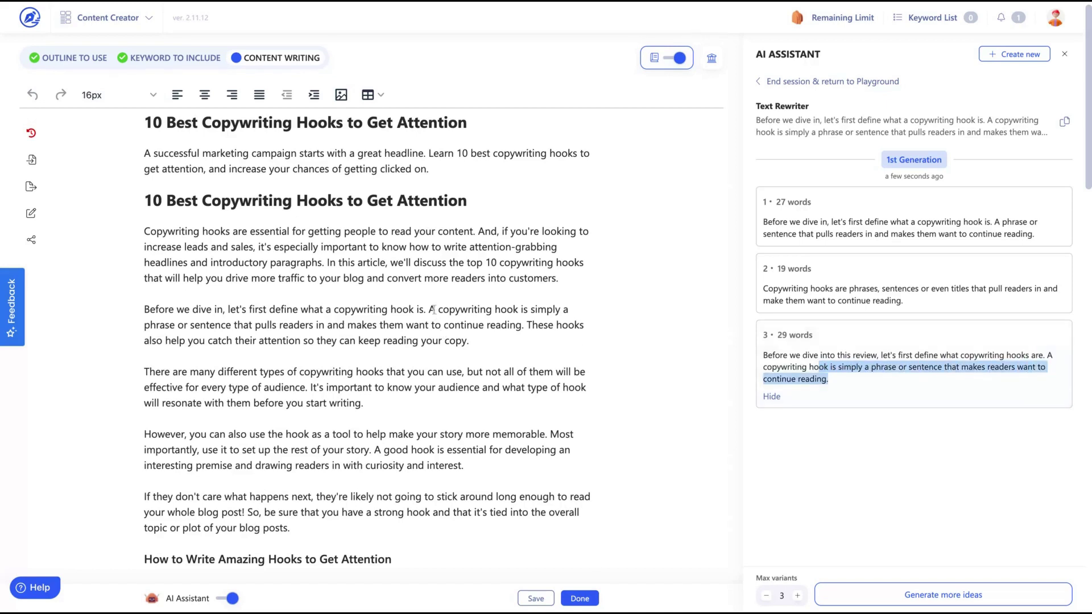
{"action": "left_click", "coordinate": [853, 382]}
{"action": "left_click_drag", "start_coordinate": [852, 384], "coordinate": [783, 355]}
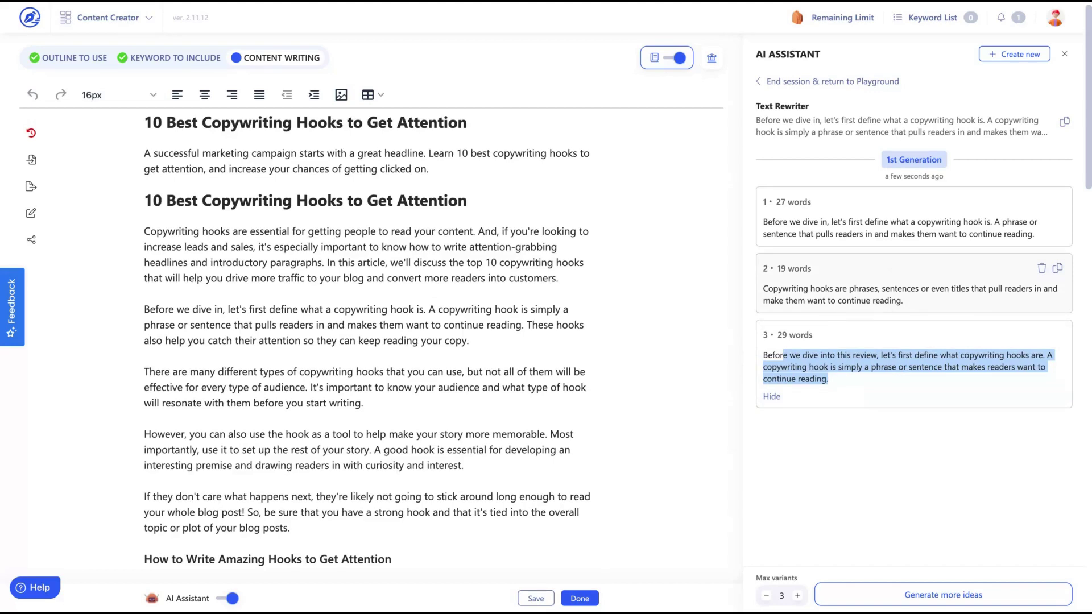
{"action": "left_click_drag", "start_coordinate": [570, 326], "coordinate": [372, 310]}
{"action": "left_click", "coordinate": [545, 356]}
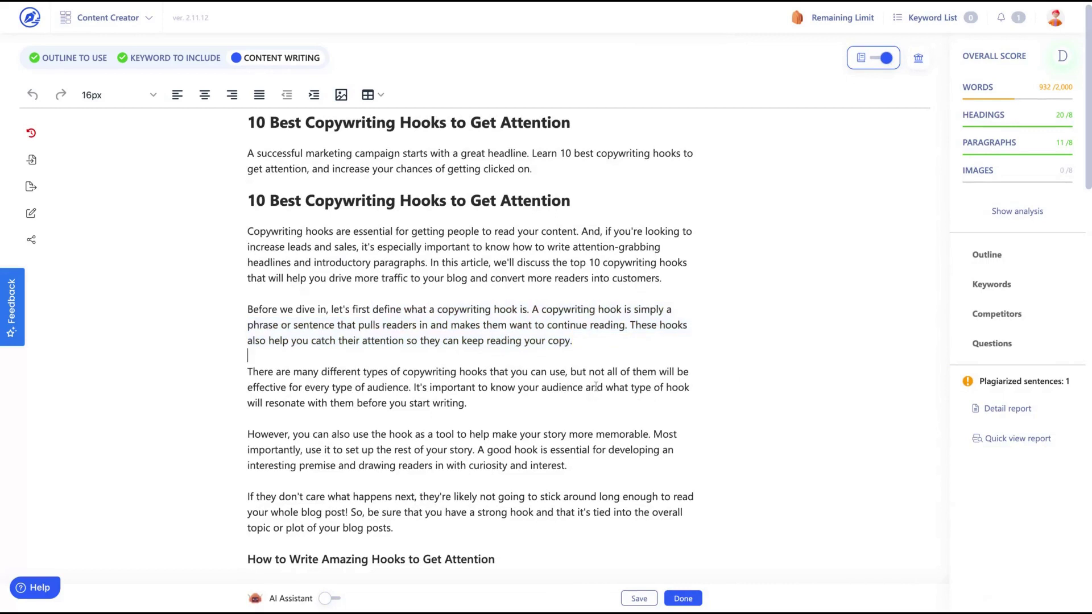
- Run the Text Rewriter on only the sentence "Before we dive in, let's first define what a copywriting hook is." with three variants
{"action": "left_click_drag", "start_coordinate": [248, 310], "coordinate": [529, 310]}
{"action": "left_click", "coordinate": [522, 280]}
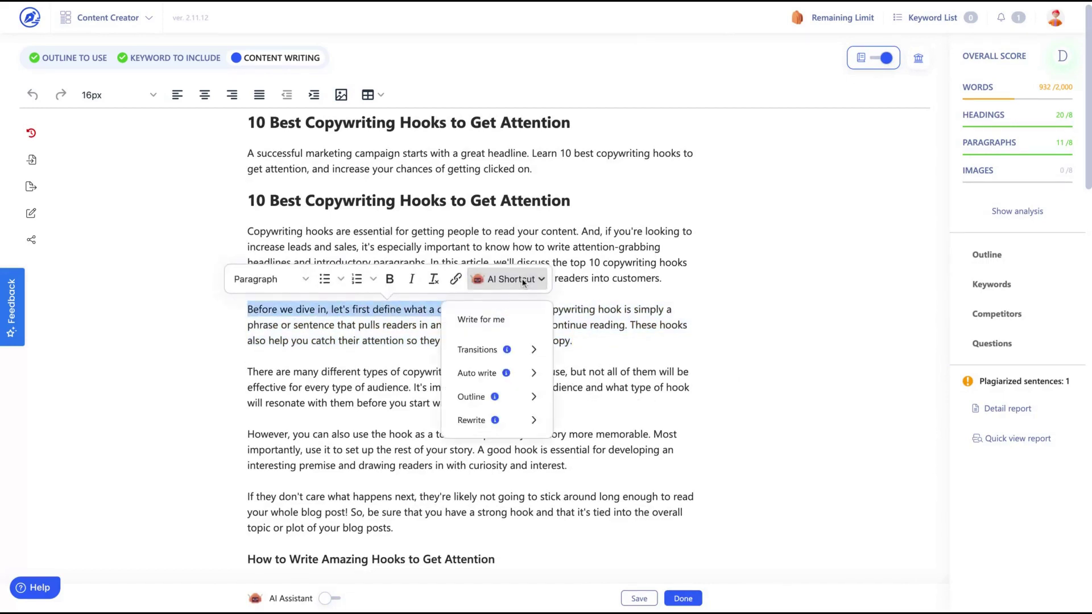
{"action": "mouse_move", "coordinate": [512, 419]}
{"action": "left_click", "coordinate": [568, 447]}
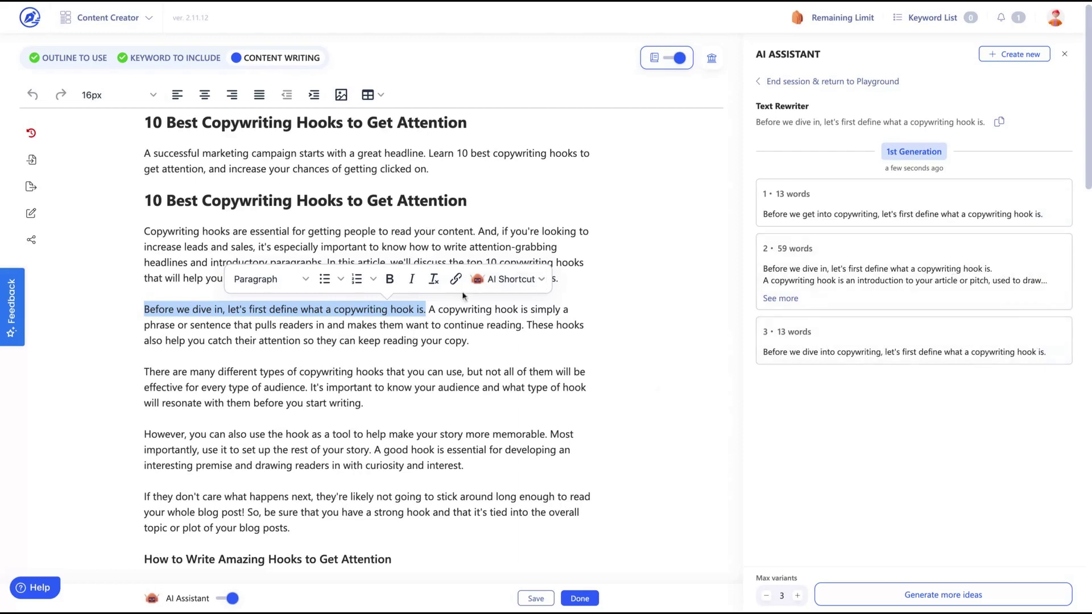
- Compare the first generated variant's wording with the original opening sentence of the "Before we dive in" paragraph
{"action": "left_click", "coordinate": [438, 312]}
{"action": "left_click_drag", "start_coordinate": [425, 312], "coordinate": [145, 311]}
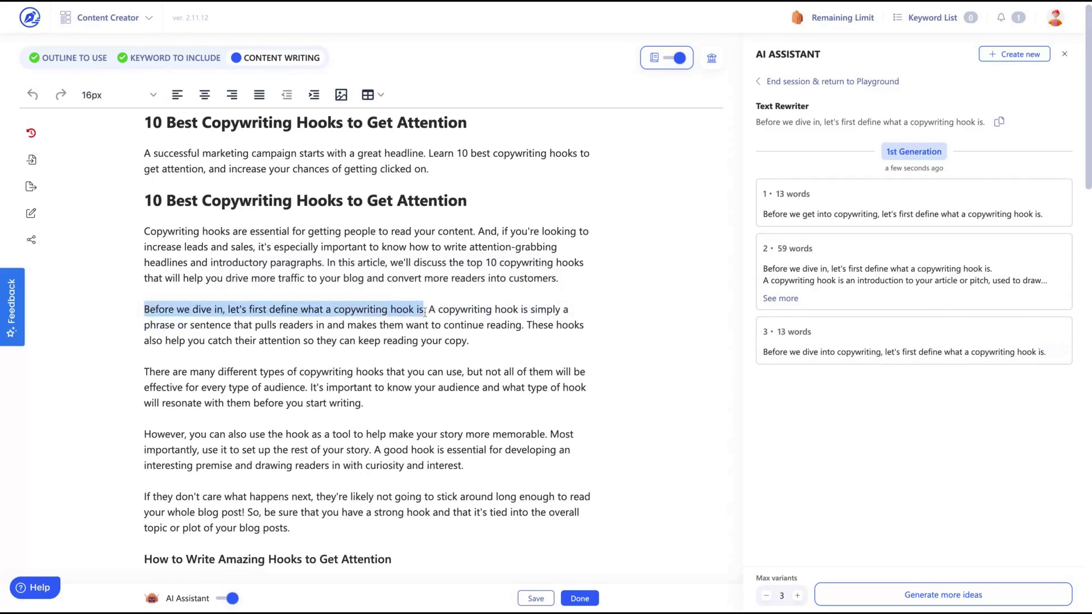
{"action": "left_click_drag", "start_coordinate": [425, 312], "coordinate": [156, 310]}
{"action": "left_click", "coordinate": [431, 326]}
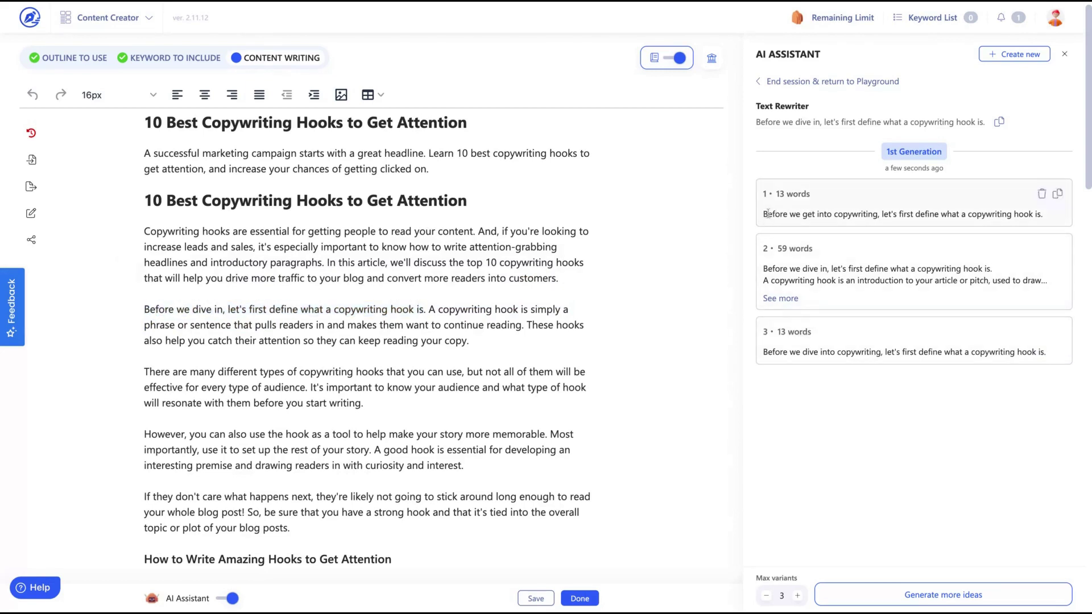
{"action": "left_click_drag", "start_coordinate": [767, 214], "coordinate": [882, 214]}
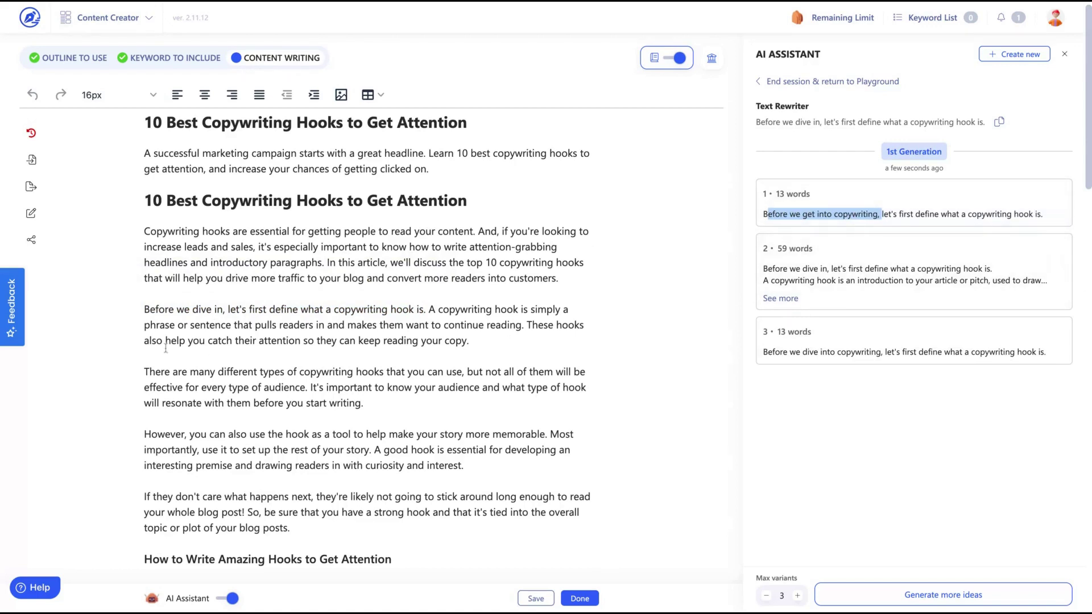
{"action": "left_click_drag", "start_coordinate": [142, 315], "coordinate": [456, 312]}
{"action": "left_click", "coordinate": [273, 312]}
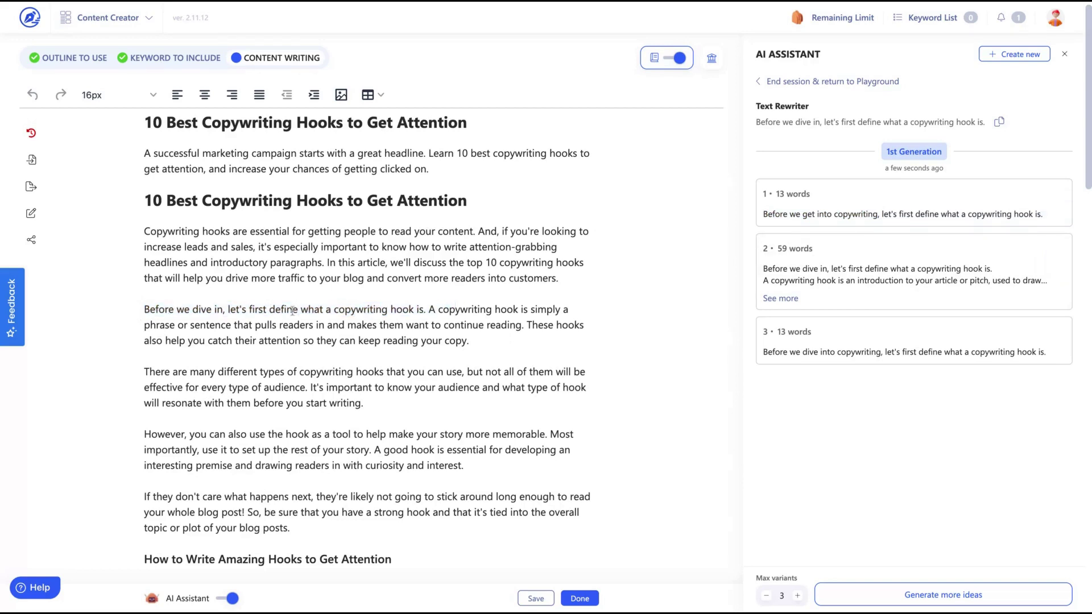
{"action": "left_click_drag", "start_coordinate": [298, 309], "coordinate": [229, 310]}
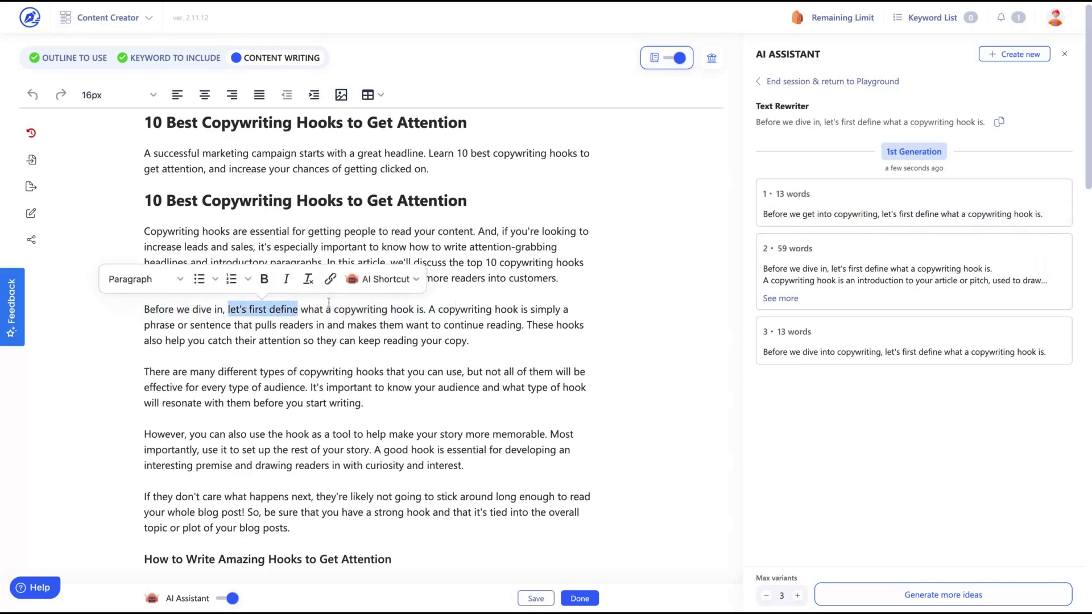
- Replace "let's first define" with "let's introduce you to" in the opening sentence of the "Before we dive in" paragraph
{"action": "type", "text": "let's introdu"}
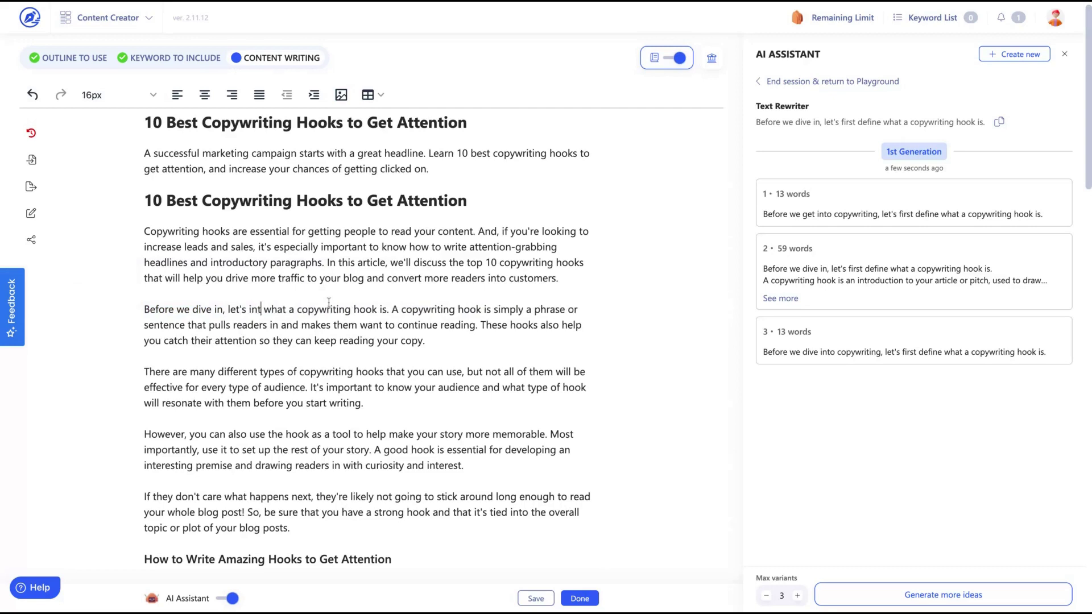
{"action": "type", "text": "ce you"}
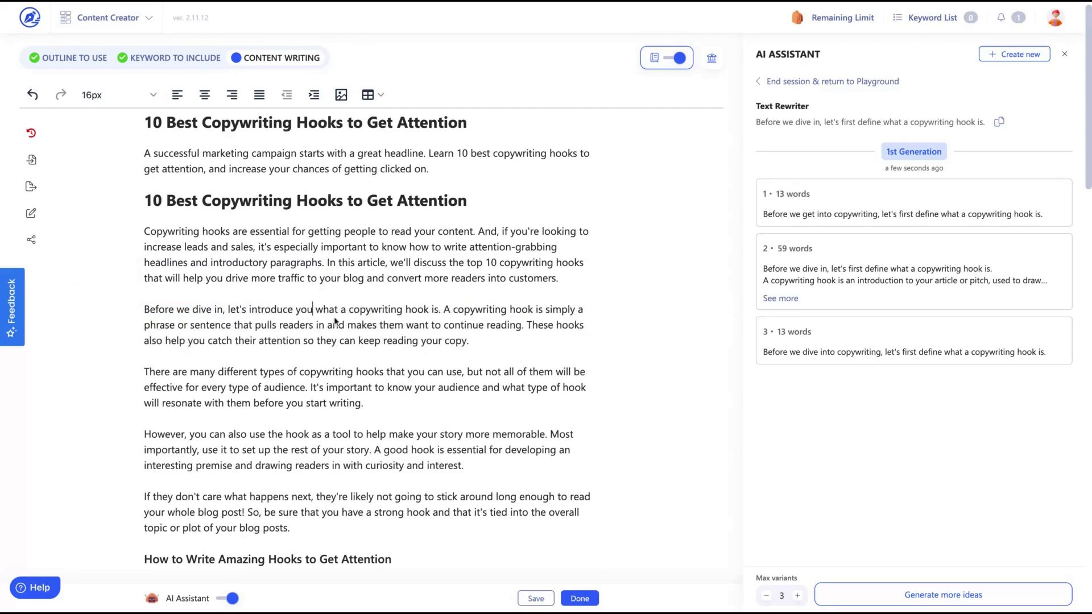
{"action": "type", "text": " to"}
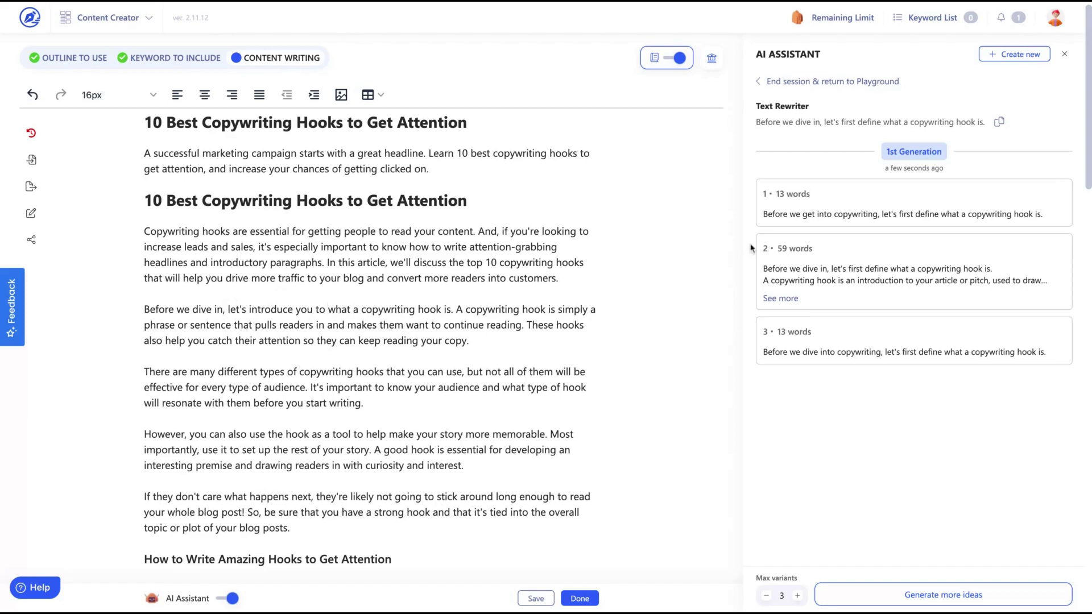
- Run the Text Rewriter on the paragraph's second sentence, from "A copywriting hook is simply" to "continue reading.", with three variants
{"action": "mouse_move", "coordinate": [763, 219]}
{"action": "left_click_drag", "start_coordinate": [524, 335], "coordinate": [455, 319]}
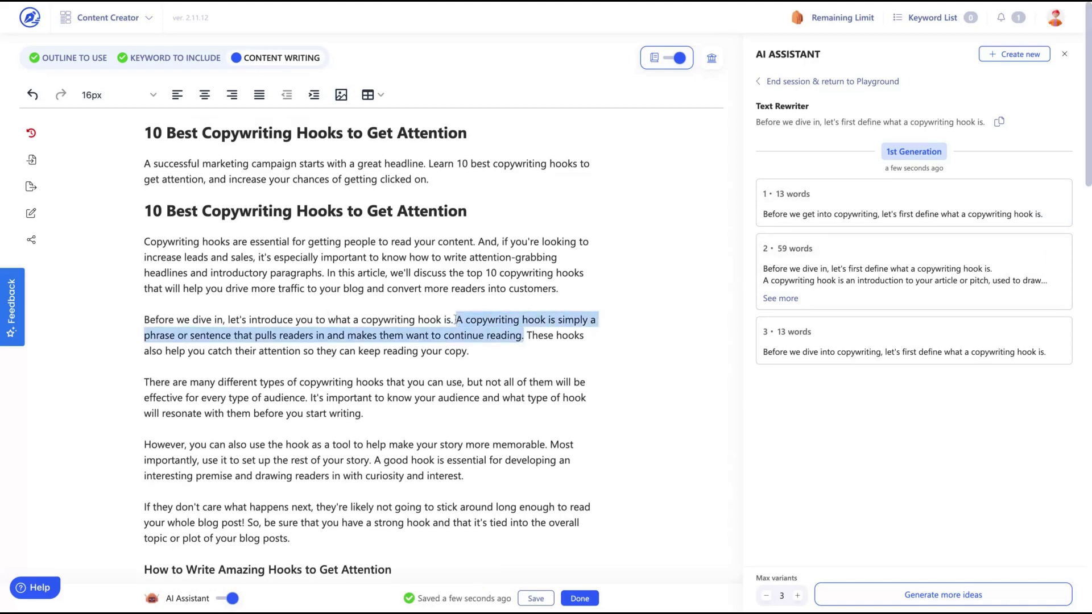
{"action": "left_click", "coordinate": [493, 289]}
{"action": "mouse_move", "coordinate": [478, 430]}
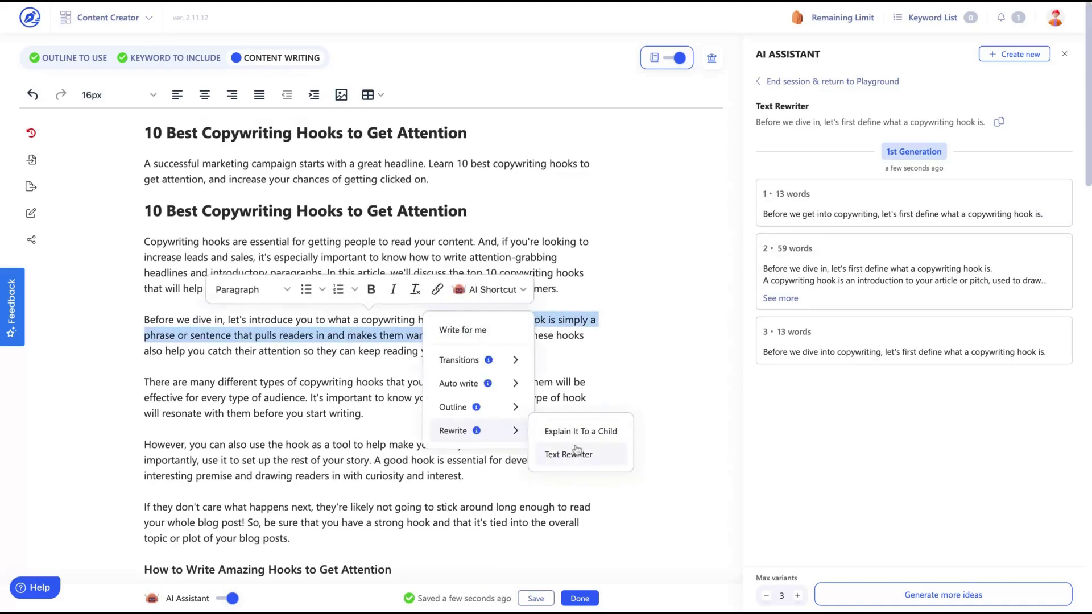
{"action": "left_click", "coordinate": [578, 454]}
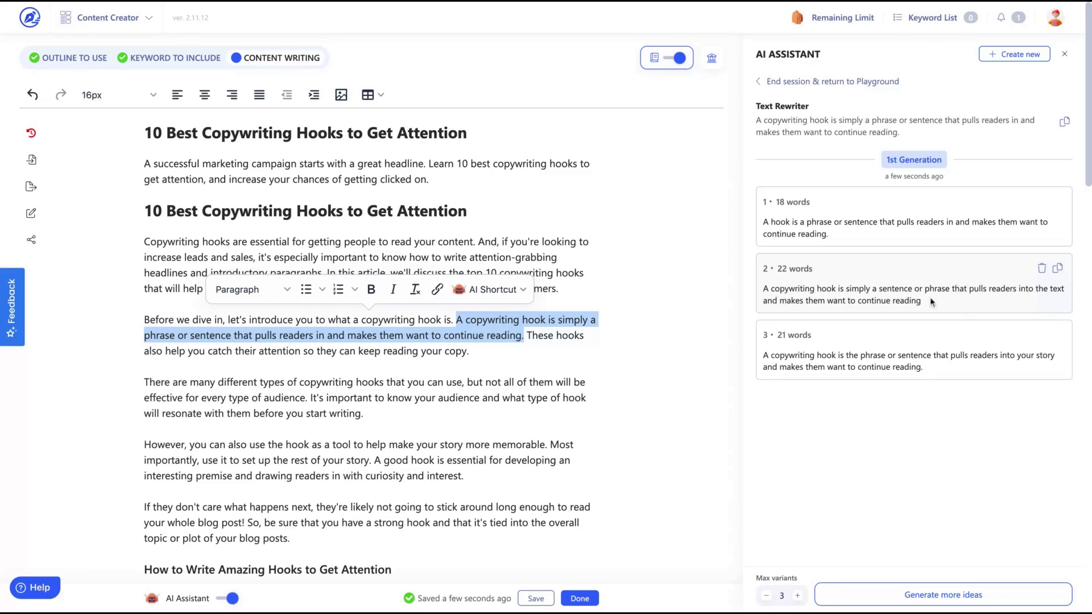
{"action": "left_click", "coordinate": [488, 335]}
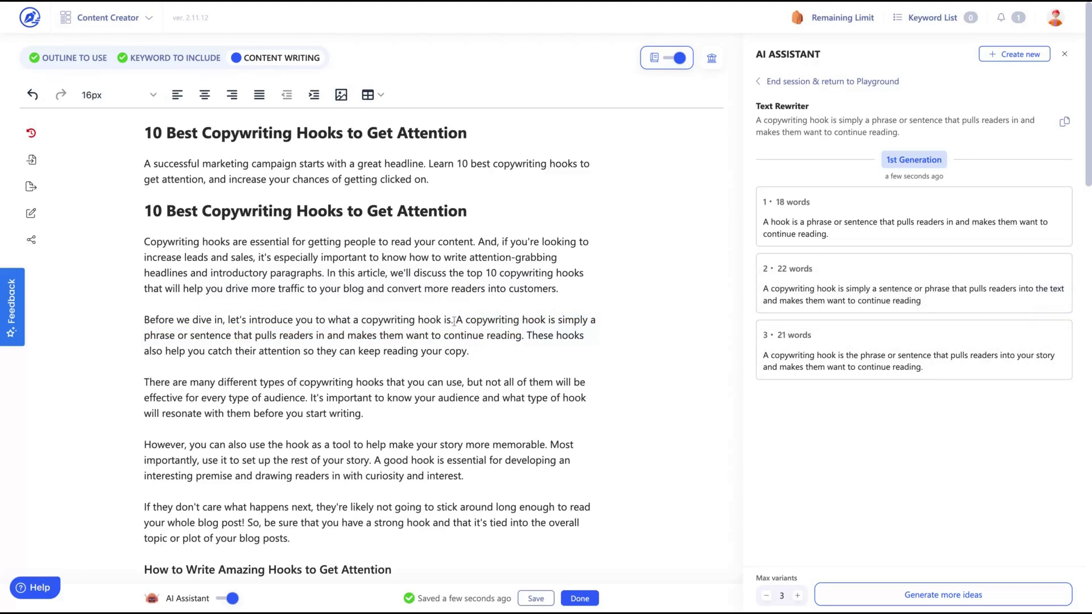
- Return to the Playground, raise the creativity to level 5, and generate three variants of the same sentence
{"action": "left_click", "coordinate": [769, 83]}
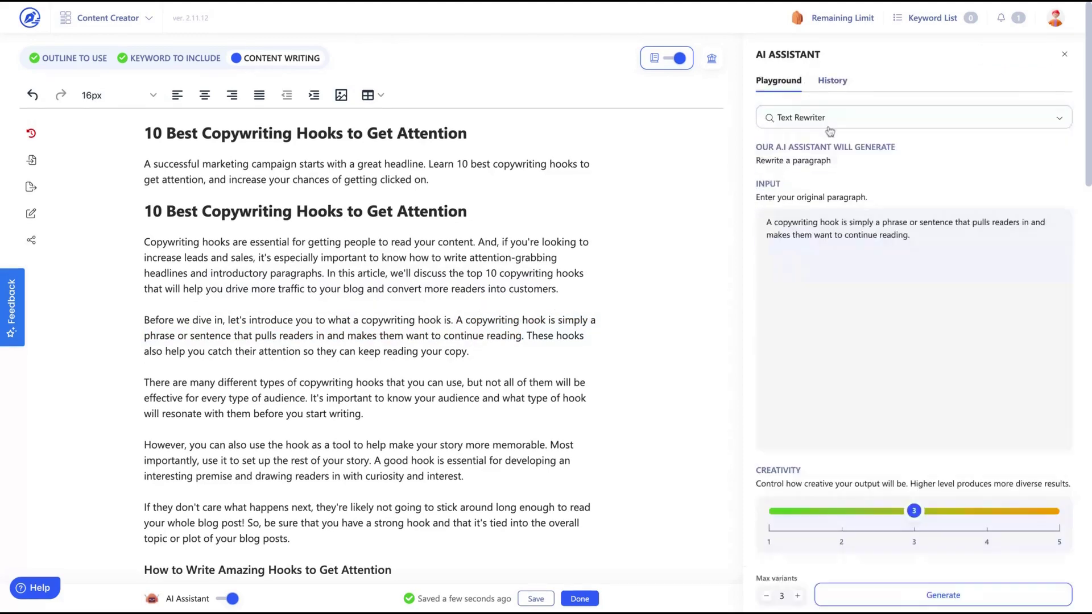
{"action": "left_click", "coordinate": [1059, 511]}
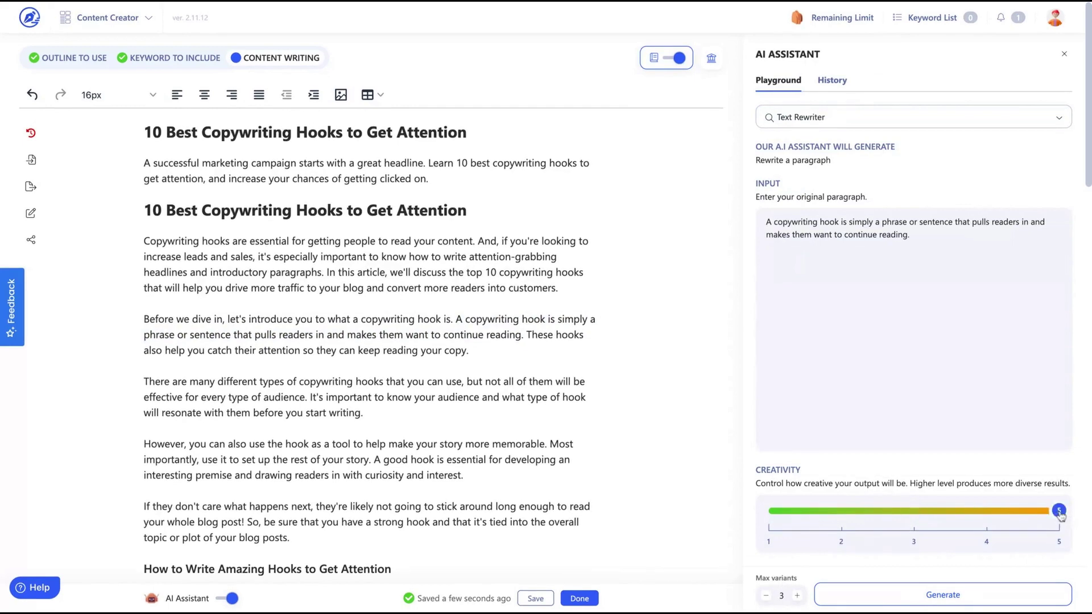
{"action": "left_click", "coordinate": [943, 594]}
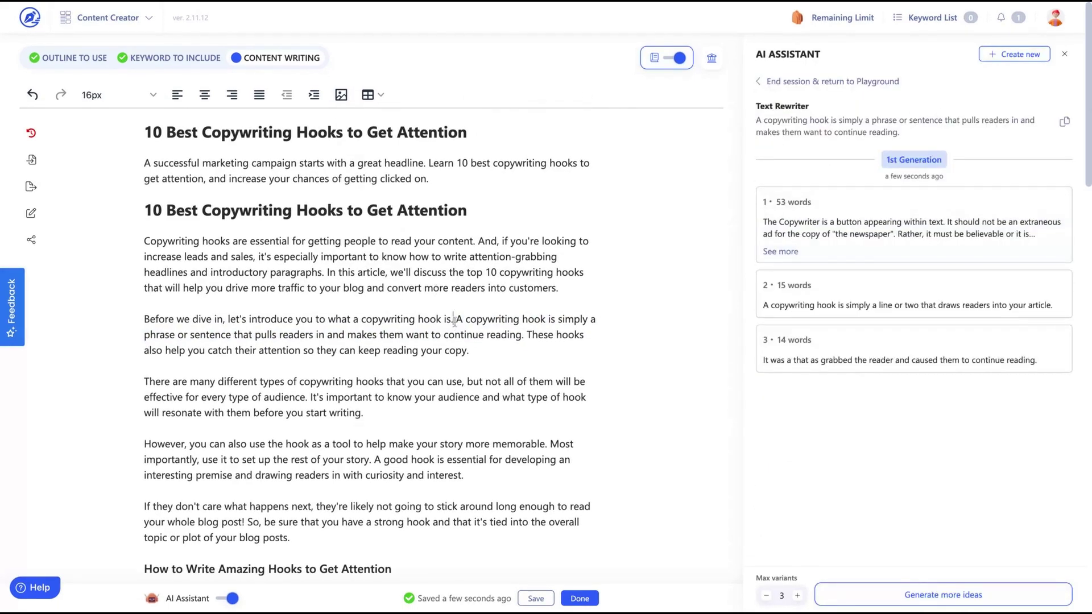
- Compare the wording of the second and third generated variants with the original sentence defining a copywriting hook
{"action": "left_click_drag", "start_coordinate": [454, 319], "coordinate": [522, 335]}
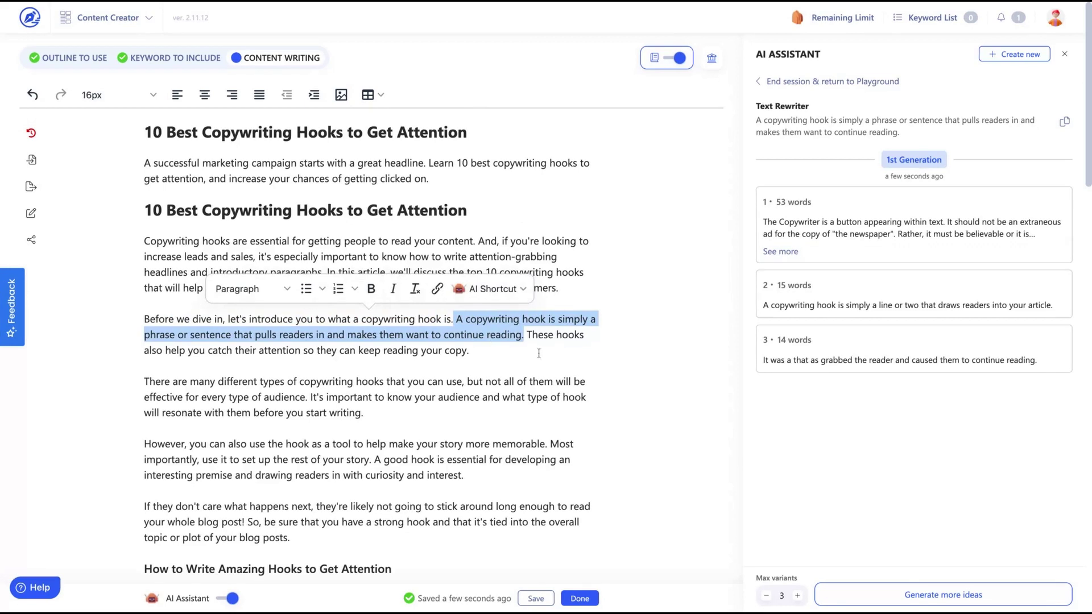
{"action": "left_click", "coordinate": [878, 303]}
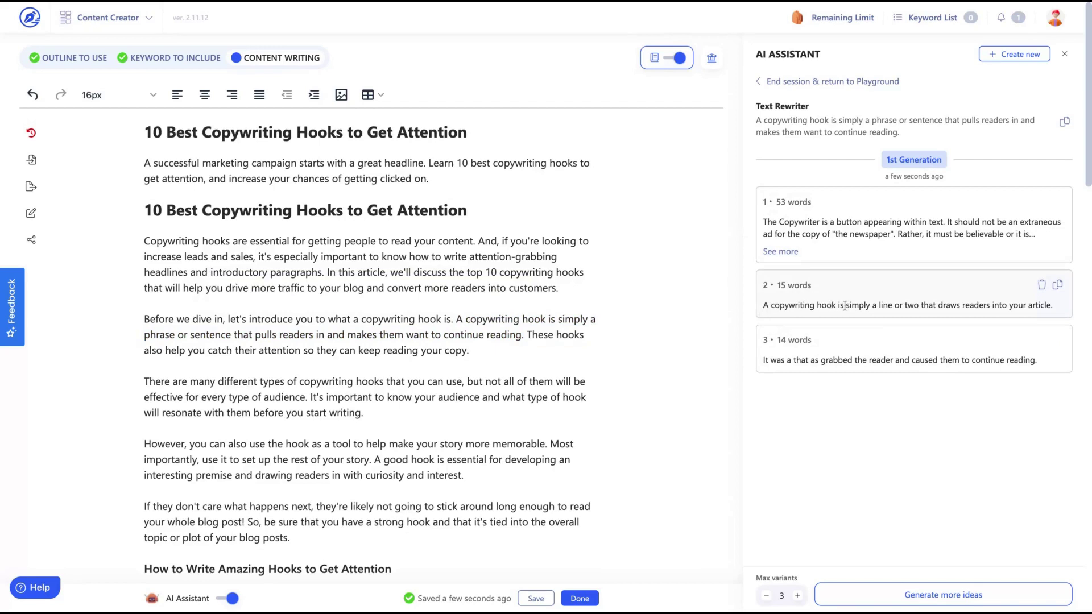
{"action": "left_click_drag", "start_coordinate": [879, 307], "coordinate": [868, 308]}
{"action": "key", "text": "ctrl+shift+Right"}
{"action": "key", "text": "ctrl+shift+Right"}
{"action": "key", "text": "ctrl+shift+Right"}
{"action": "key", "text": "ctrl+shift+Right"}
{"action": "key", "text": "ctrl+shift+Right"}
{"action": "key", "text": "ctrl+shift+Right"}
{"action": "key", "text": "ctrl+shift+Right"}
{"action": "key", "text": "ctrl+shift+Right"}
{"action": "key", "text": "ctrl+shift+Right"}
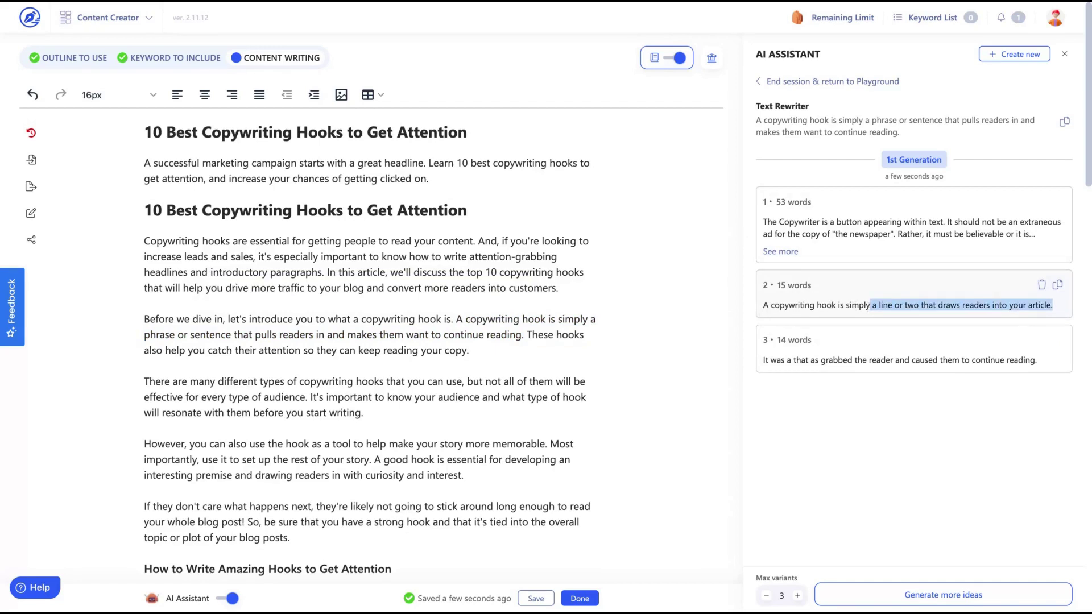
{"action": "left_click_drag", "start_coordinate": [762, 306], "coordinate": [1045, 306]}
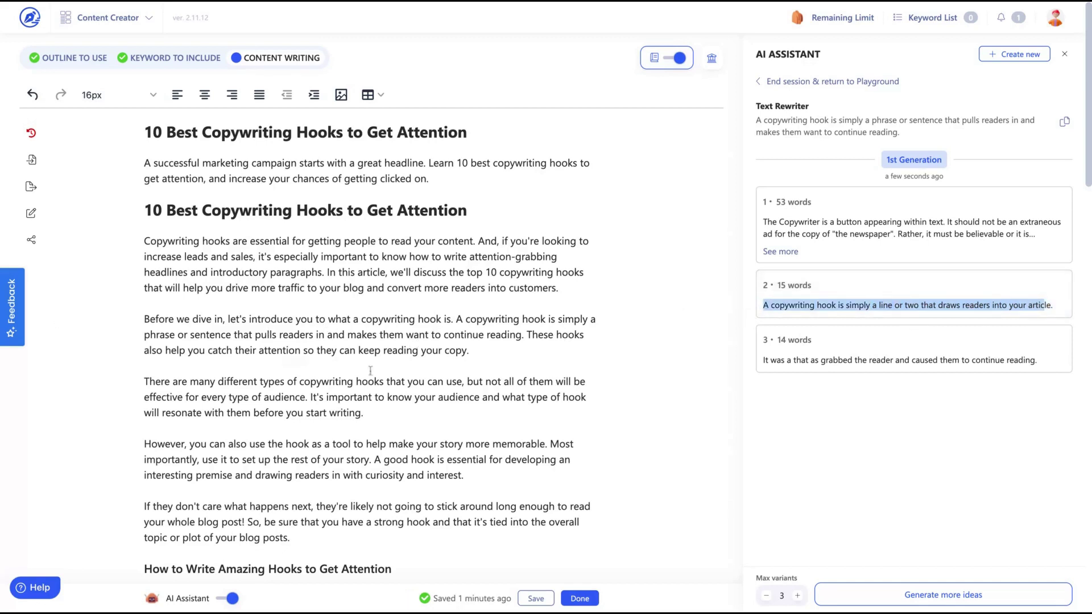
{"action": "left_click_drag", "start_coordinate": [771, 360], "coordinate": [1037, 361]}
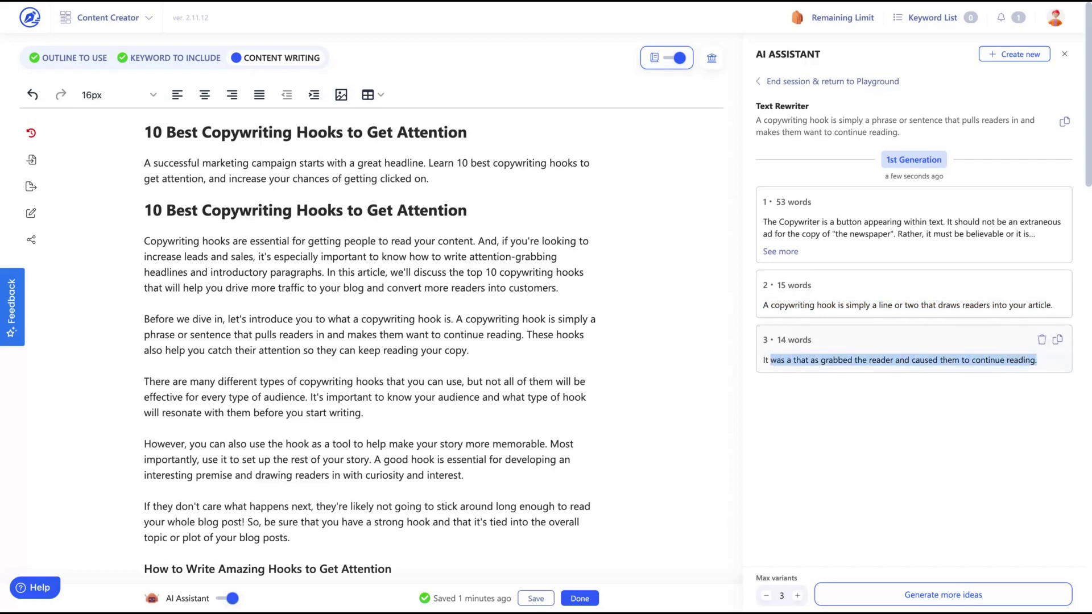
{"action": "left_click", "coordinate": [770, 301]}
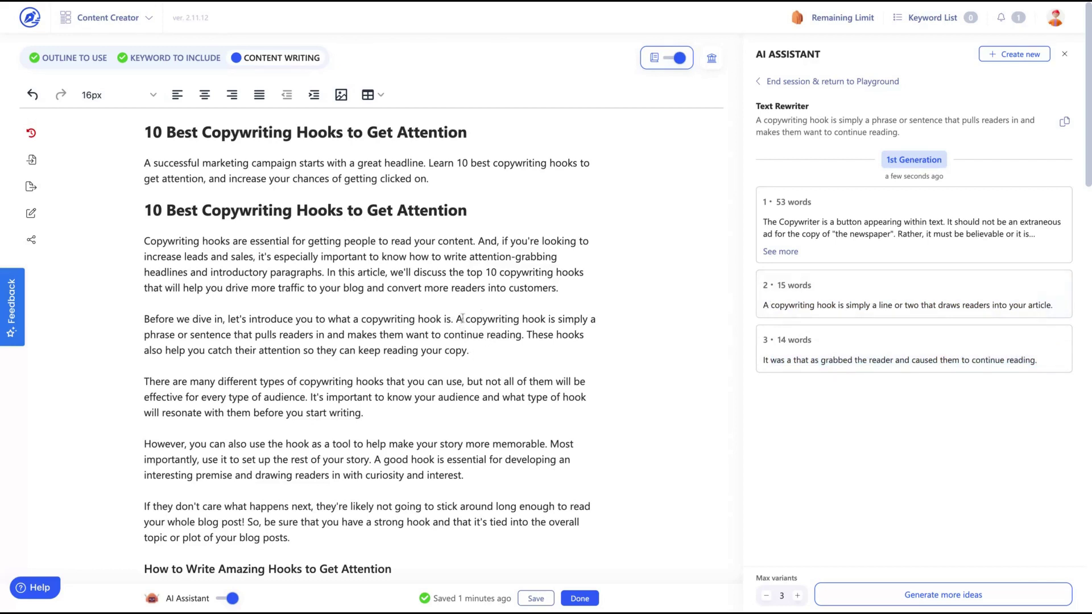
{"action": "left_click_drag", "start_coordinate": [463, 317], "coordinate": [526, 334]}
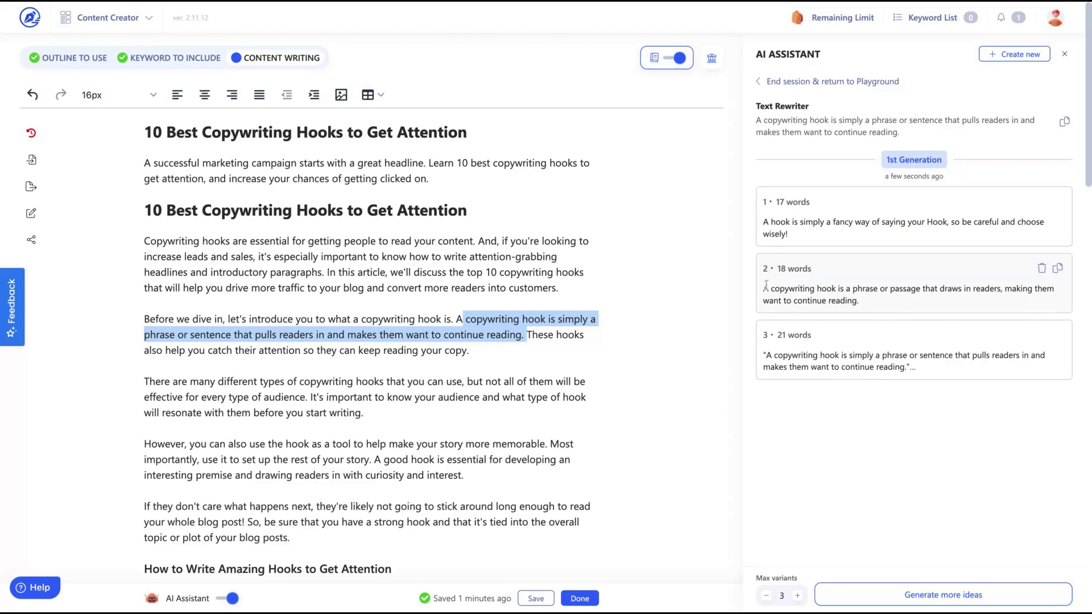
- Compare the "phrase or passage that draws in readers" variant with the original second sentence of the paragraph
{"action": "mouse_move", "coordinate": [764, 288]}
{"action": "left_mouse_down"}
{"action": "mouse_move", "coordinate": [861, 301]}
{"action": "mouse_move", "coordinate": [894, 288]}
{"action": "mouse_move", "coordinate": [1048, 288]}
{"action": "mouse_move", "coordinate": [860, 301]}
{"action": "left_mouse_up"}
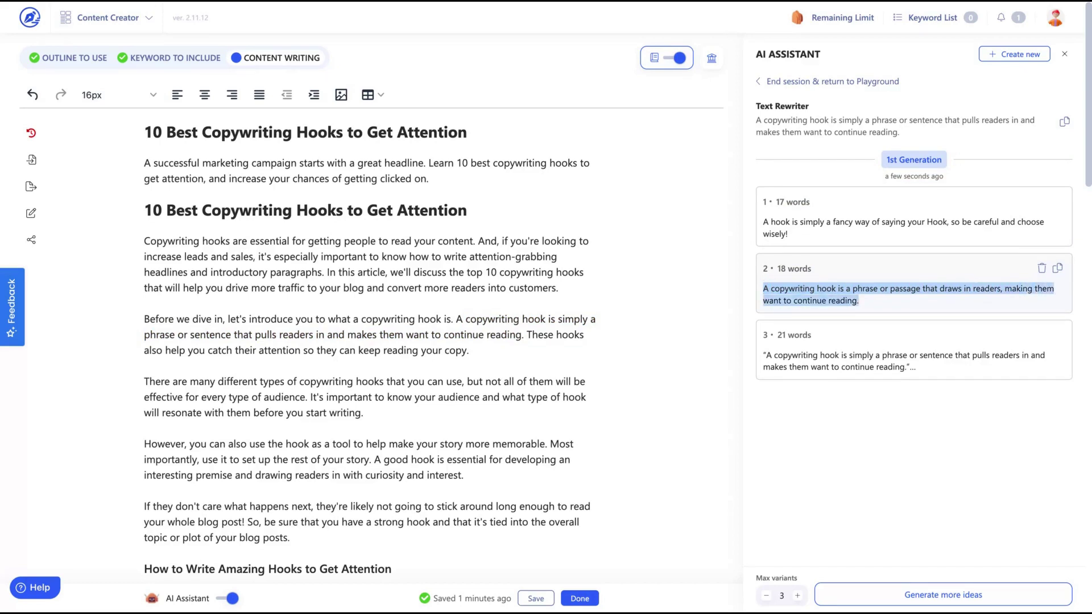
{"action": "double_click", "coordinate": [458, 318]}
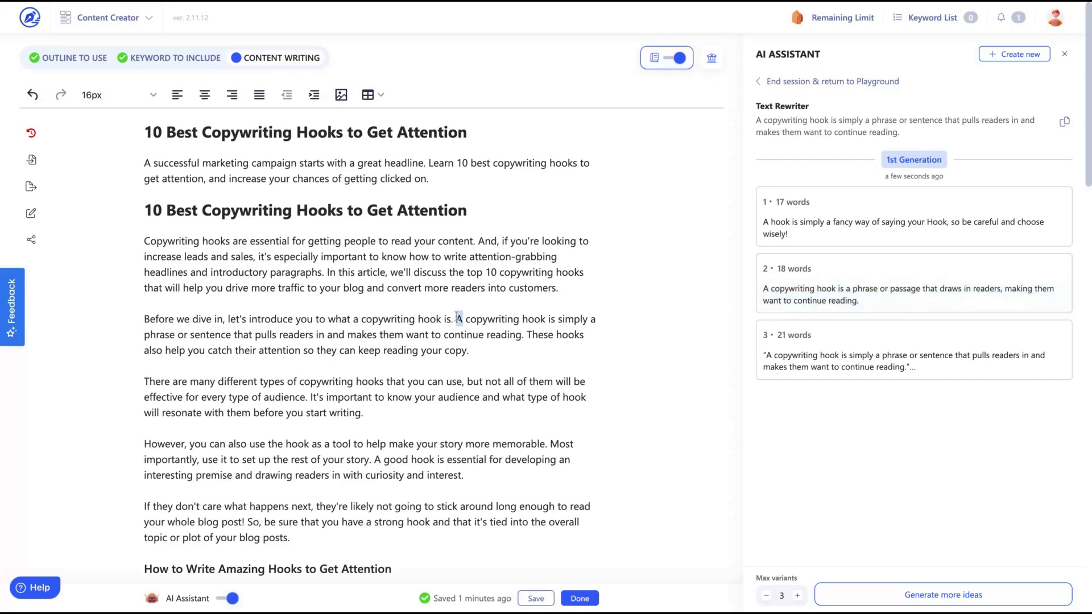
{"action": "left_click_drag", "start_coordinate": [457, 317], "coordinate": [472, 358]}
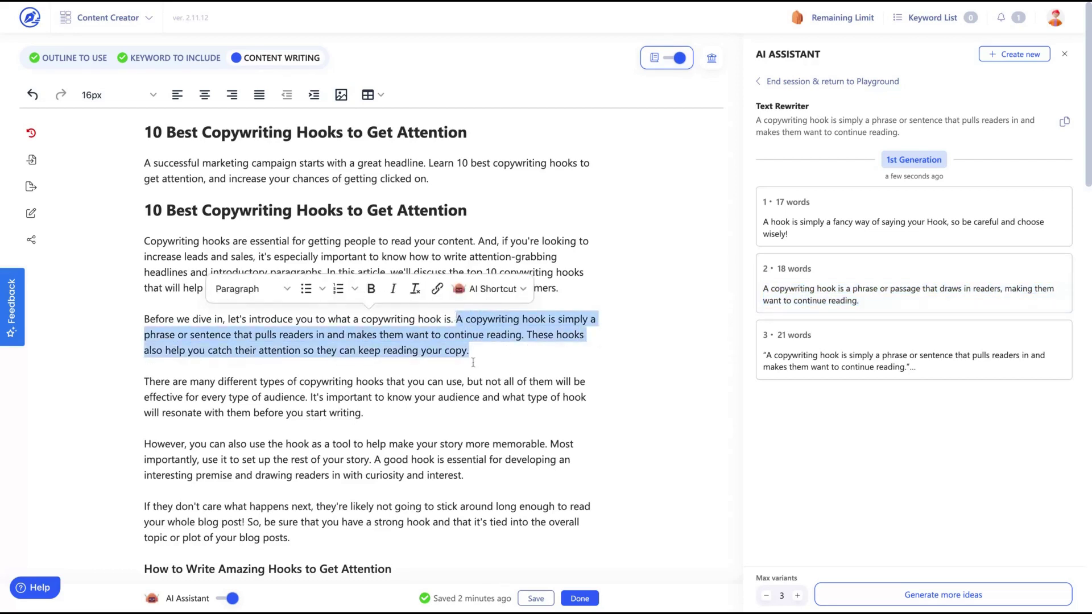
{"action": "double_click", "coordinate": [456, 318]}
{"action": "left_click_drag", "start_coordinate": [457, 318], "coordinate": [524, 335]}
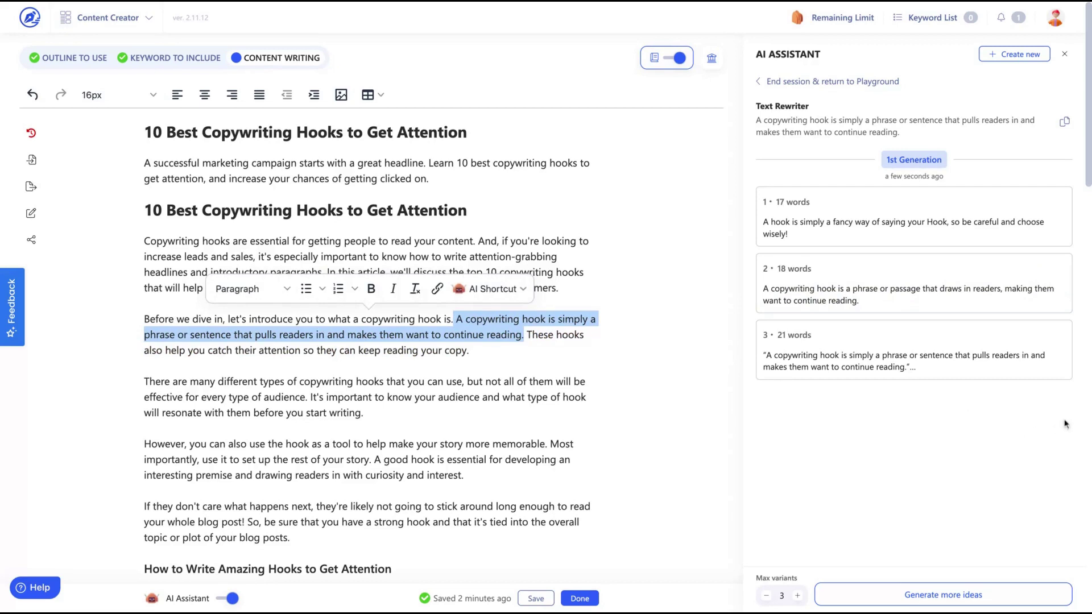
- Run the Text Rewriter on "Before we dive in, let's introduce you to what a copywriting hook is" with creativity 4 and three variants
{"action": "left_click", "coordinate": [759, 83]}
{"action": "left_click", "coordinate": [292, 329]}
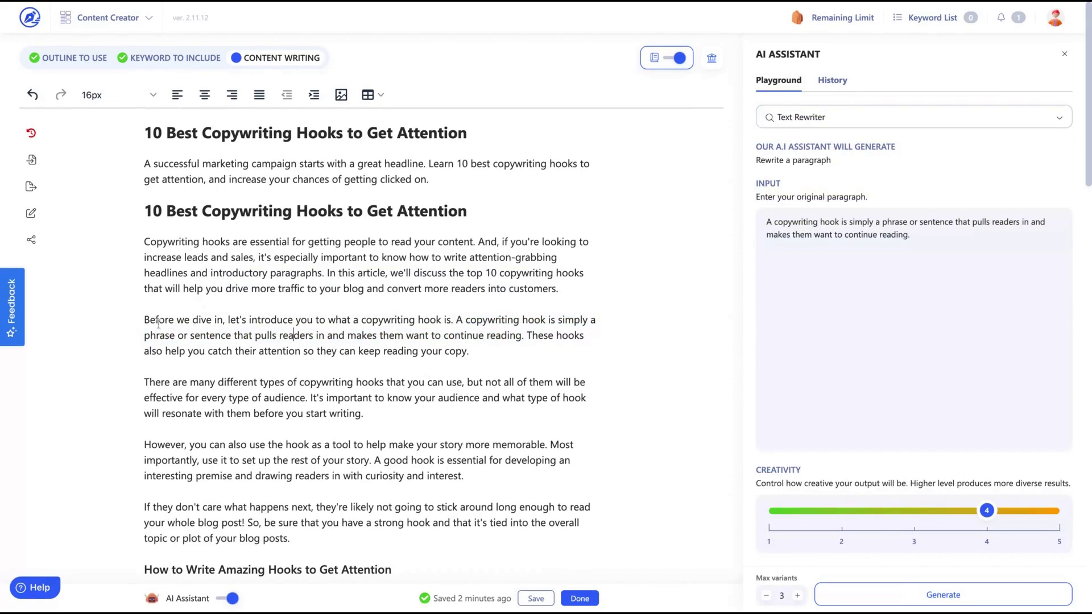
{"action": "key", "text": "ctrl+shift+Right"}
{"action": "key", "text": "ctrl+shift+Right"}
{"action": "key", "text": "ctrl+shift+Right"}
{"action": "key", "text": "ctrl+shift+Right"}
{"action": "key", "text": "ctrl+shift+Right"}
{"action": "key", "text": "ctrl+shift+Right"}
{"action": "key", "text": "ctrl+shift+Right"}
{"action": "key", "text": "ctrl+shift+Right"}
{"action": "key", "text": "ctrl+shift+Right"}
{"action": "key", "text": "ctrl+shift+Right"}
{"action": "key", "text": "ctrl+shift+Right"}
{"action": "key", "text": "ctrl+shift+Right"}
{"action": "key", "text": "ctrl+shift+Right"}
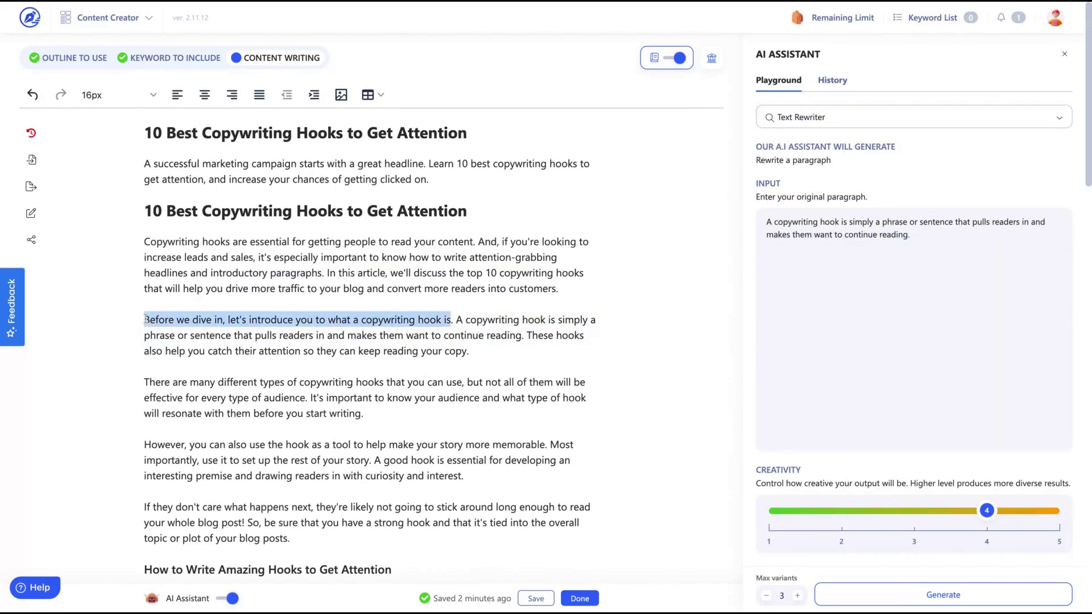
{"action": "left_click", "coordinate": [421, 290]}
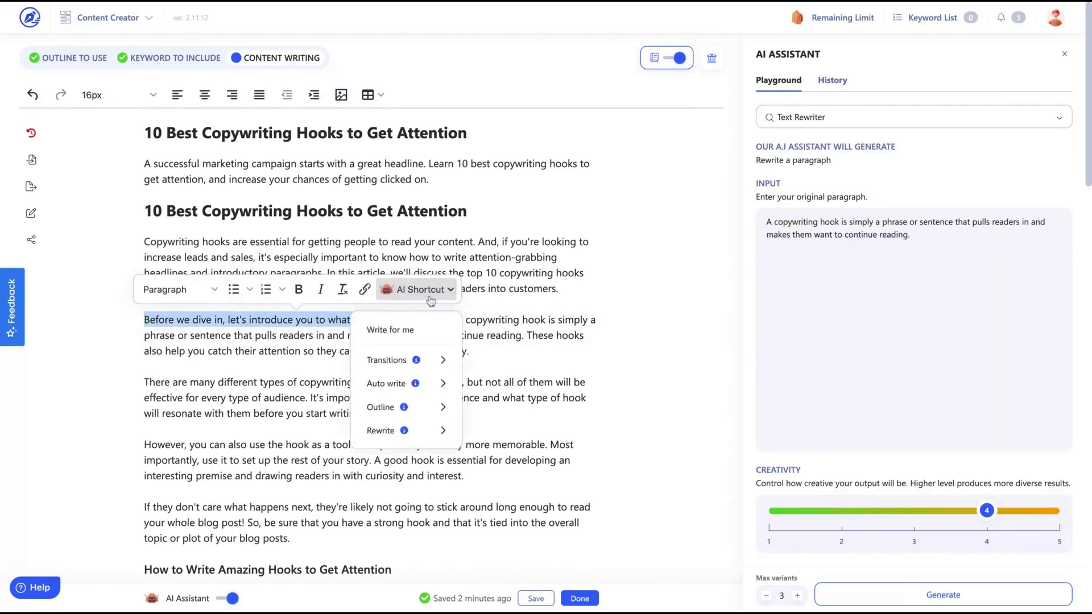
{"action": "mouse_move", "coordinate": [423, 405]}
{"action": "mouse_move", "coordinate": [407, 438]}
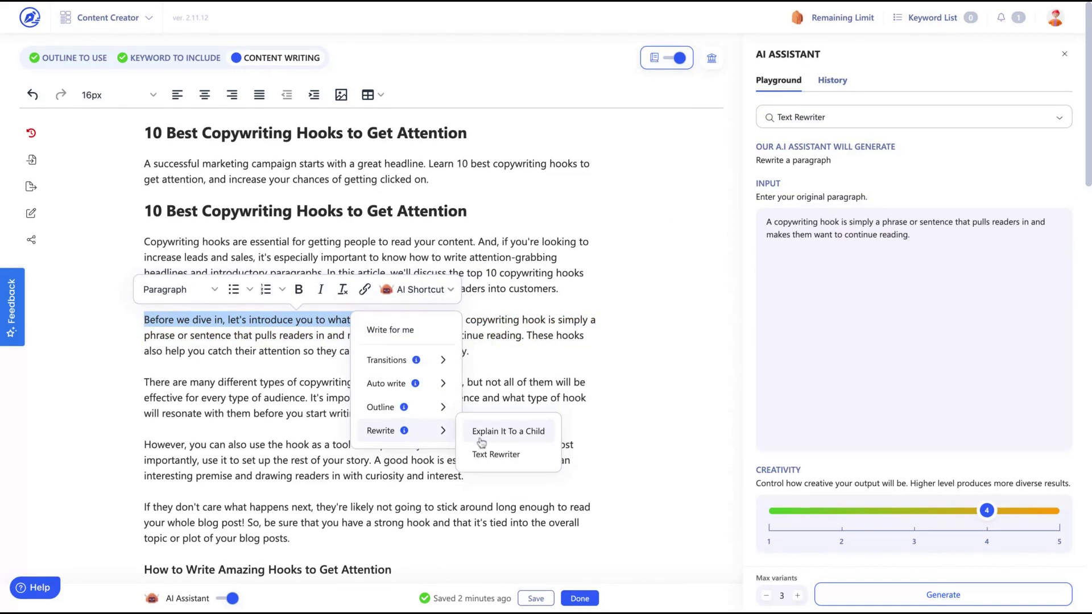
{"action": "left_click", "coordinate": [495, 454]}
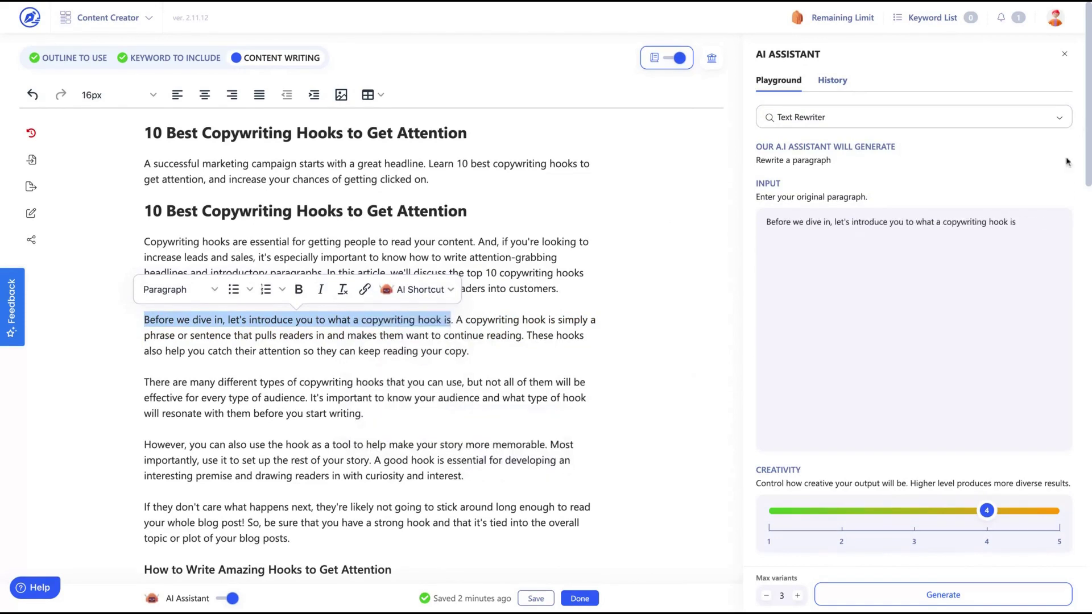
{"action": "left_click", "coordinate": [908, 601]}
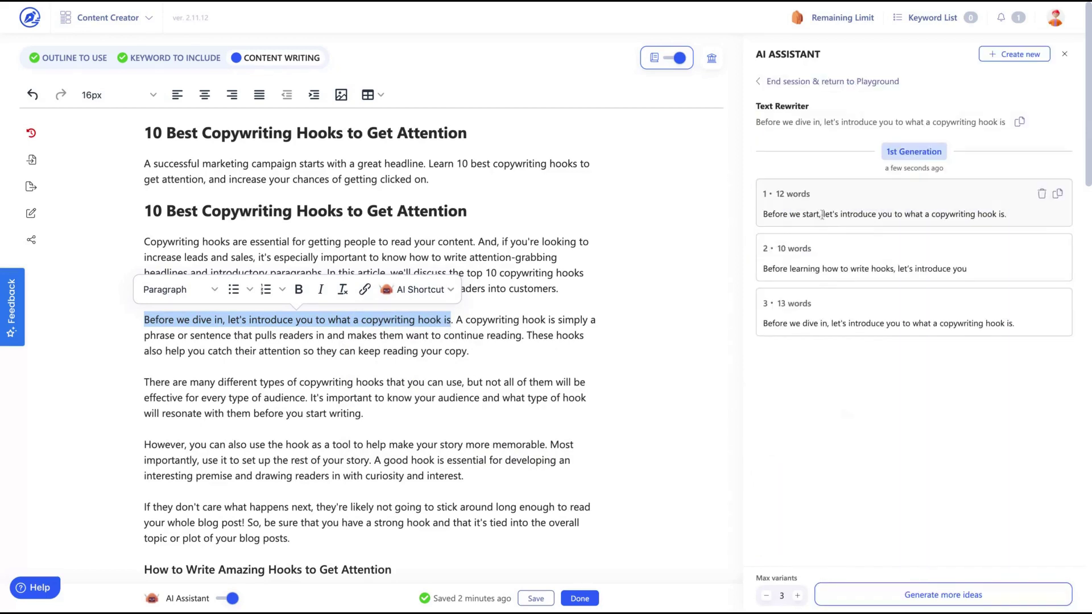
- Read through the three generated variants of the opening sentence, focusing on the first variant's "Before we start" wording
{"action": "left_click_drag", "start_coordinate": [778, 214], "coordinate": [1006, 215]}
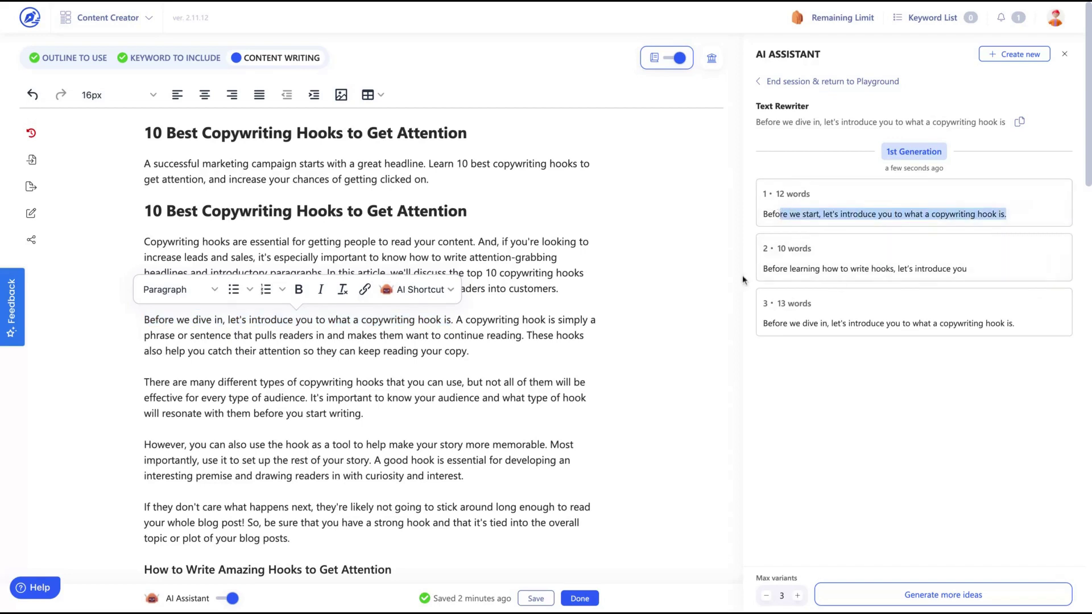
{"action": "left_click_drag", "start_coordinate": [774, 272], "coordinate": [967, 272]}
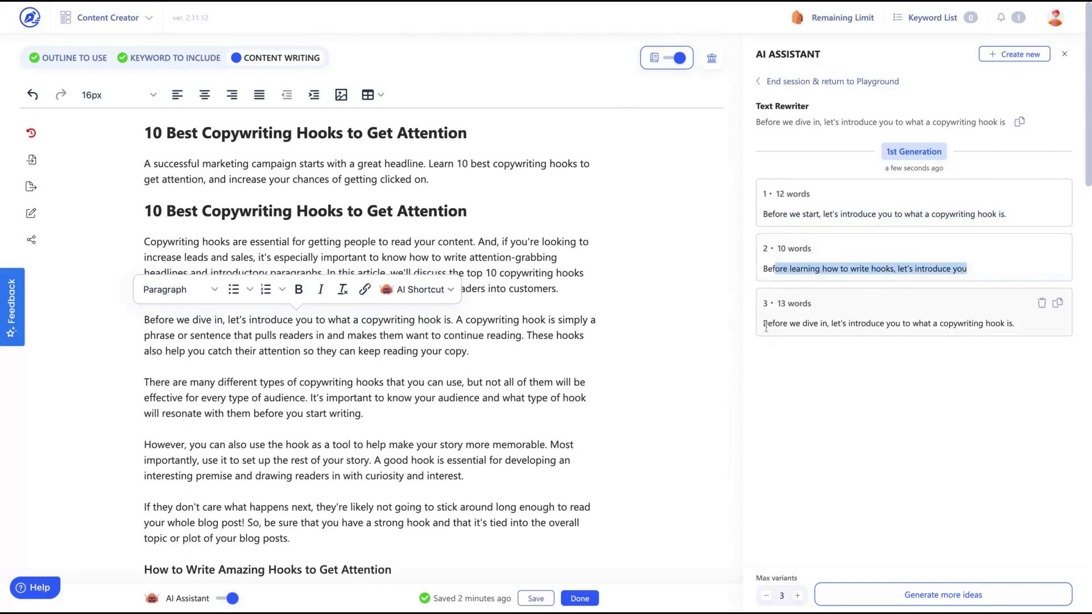
{"action": "left_click_drag", "start_coordinate": [768, 323], "coordinate": [1014, 324]}
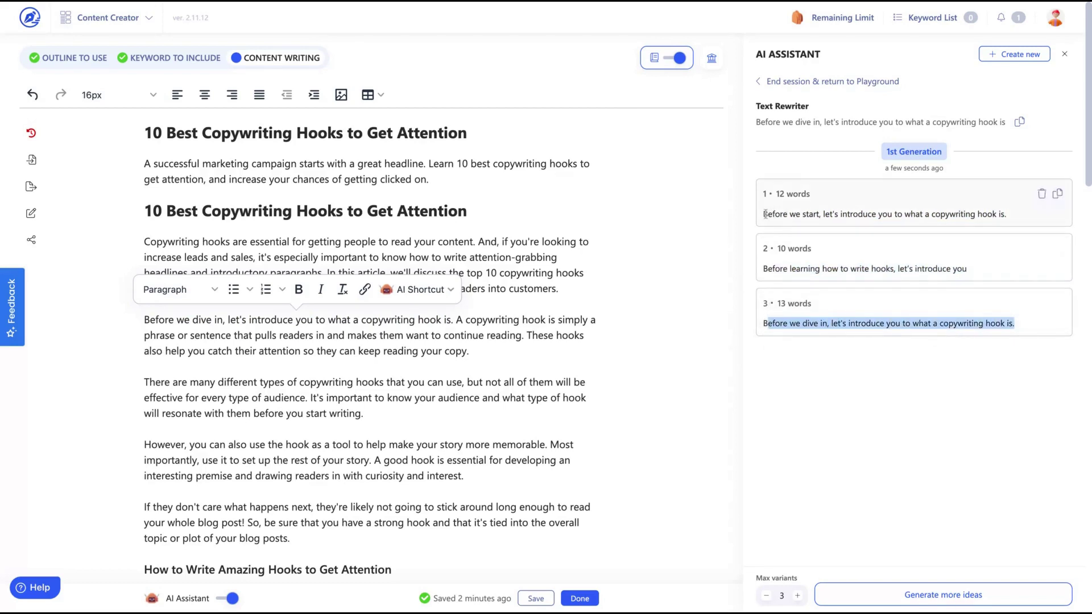
{"action": "left_click_drag", "start_coordinate": [765, 214], "coordinate": [817, 214]}
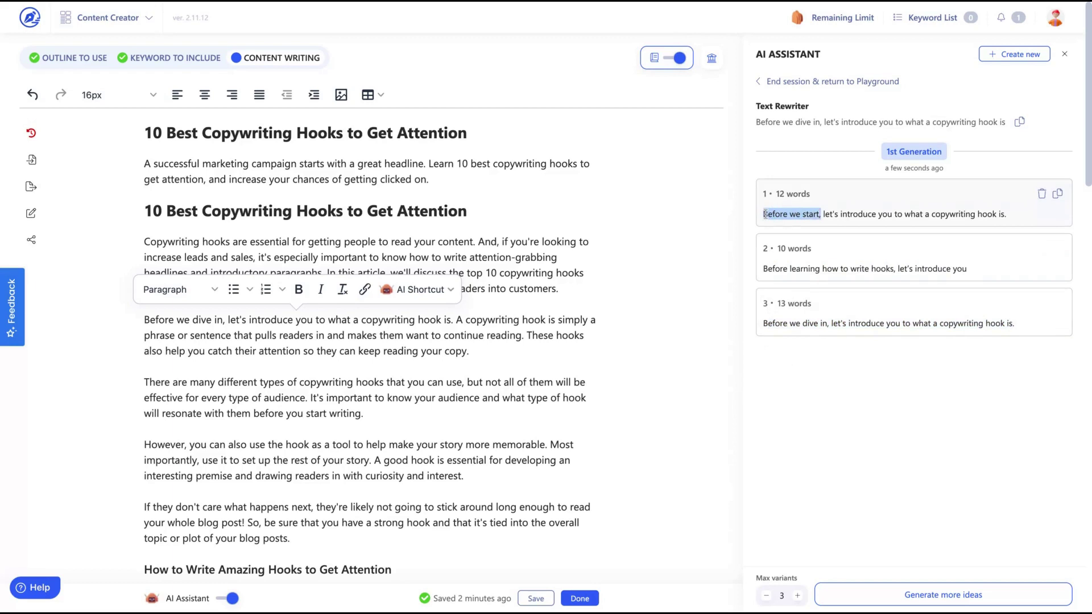
- Replace "dive in" with "start" in the paragraph's opening sentence and review the reworded sentence
{"action": "left_click_drag", "start_coordinate": [192, 320], "coordinate": [220, 320]}
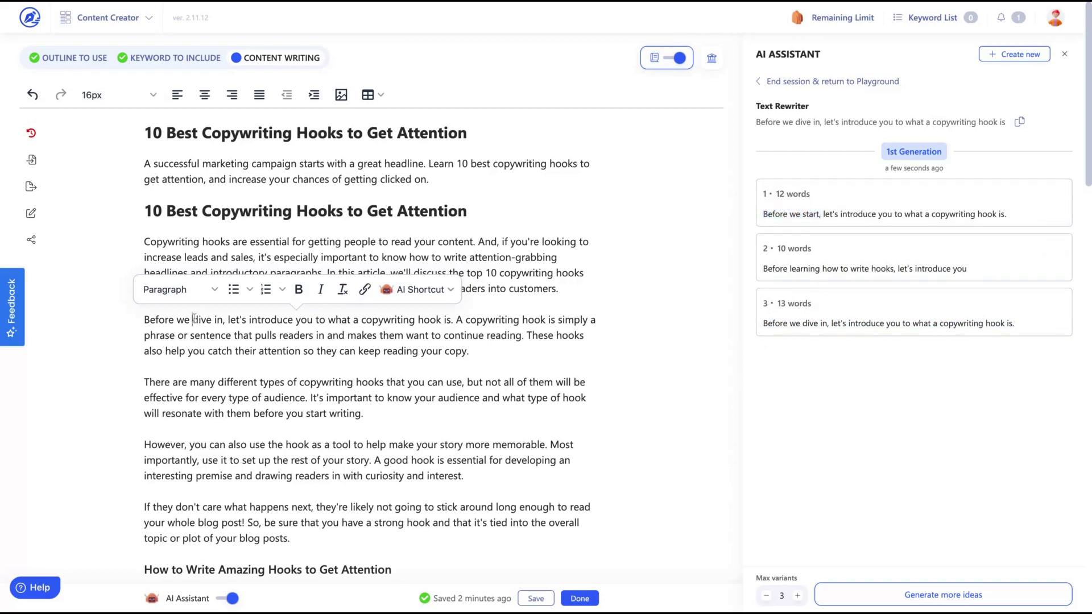
{"action": "type", "text": "start"}
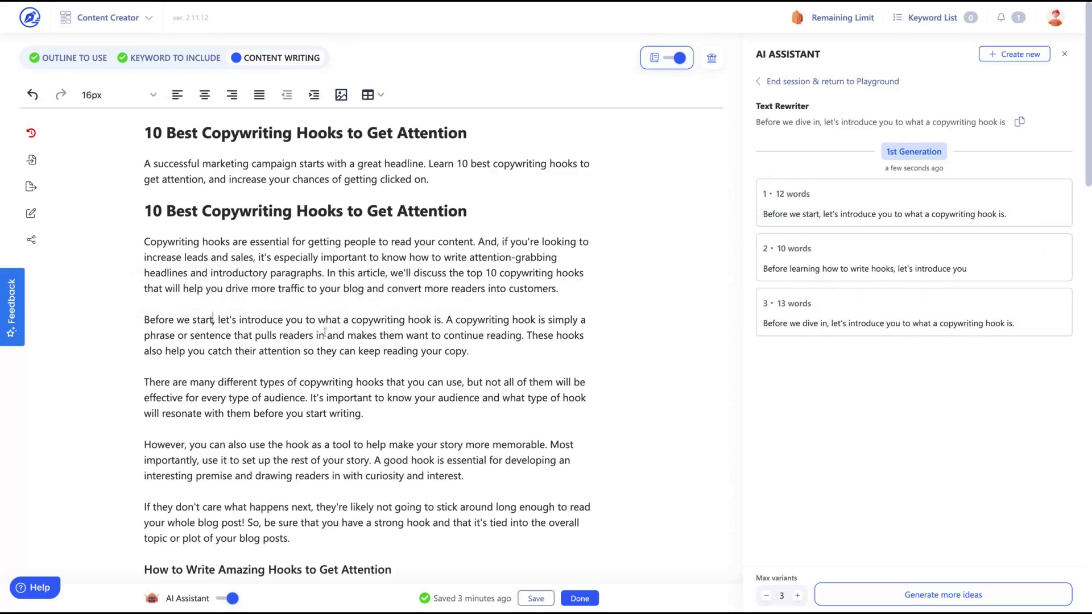
{"action": "left_click_drag", "start_coordinate": [444, 320], "coordinate": [190, 320]}
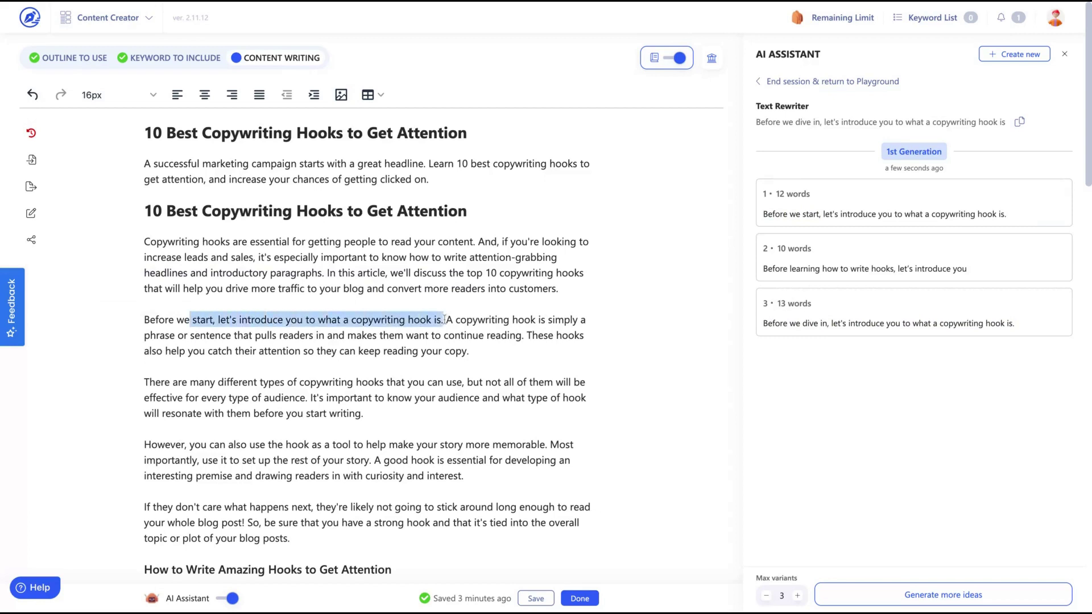
{"action": "key", "text": "shift+Left"}
{"action": "key", "text": "shift+Left"}
{"action": "key", "text": "shift+Left"}
{"action": "key", "text": "shift+Left"}
{"action": "key", "text": "shift+Left"}
{"action": "key", "text": "shift+Left"}
{"action": "key", "text": "shift+Left"}
{"action": "key", "text": "shift+Left"}
{"action": "key", "text": "shift+Left"}
{"action": "left_click", "coordinate": [489, 341]}
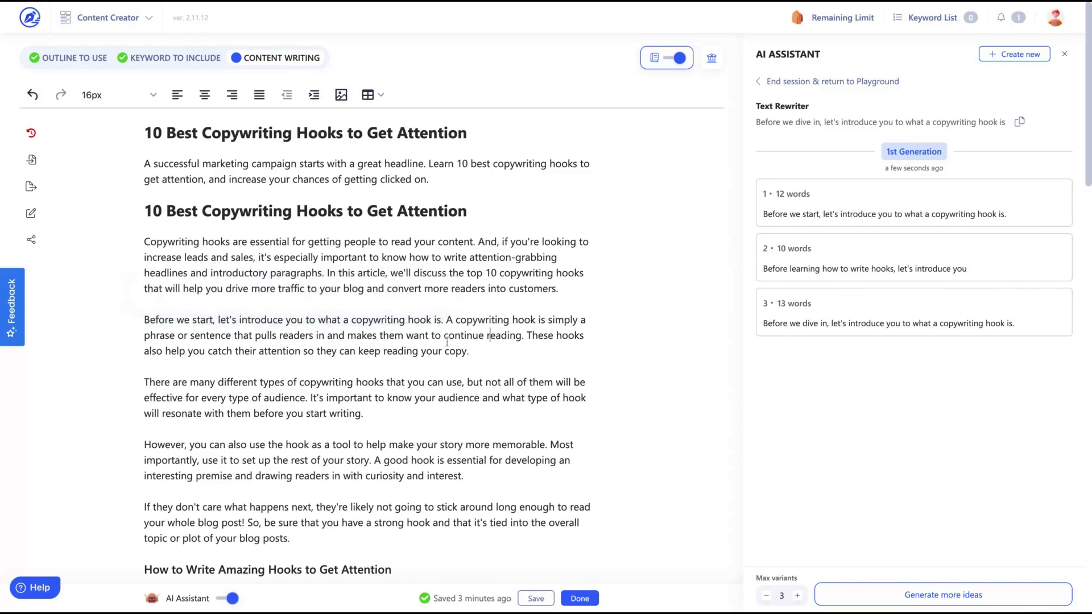
- Run Explain It To a Child on the sentence "A copywriting hook is simply a phrase or sentence…" with creativity 3 and three variants
{"action": "left_click_drag", "start_coordinate": [447, 320], "coordinate": [324, 335]}
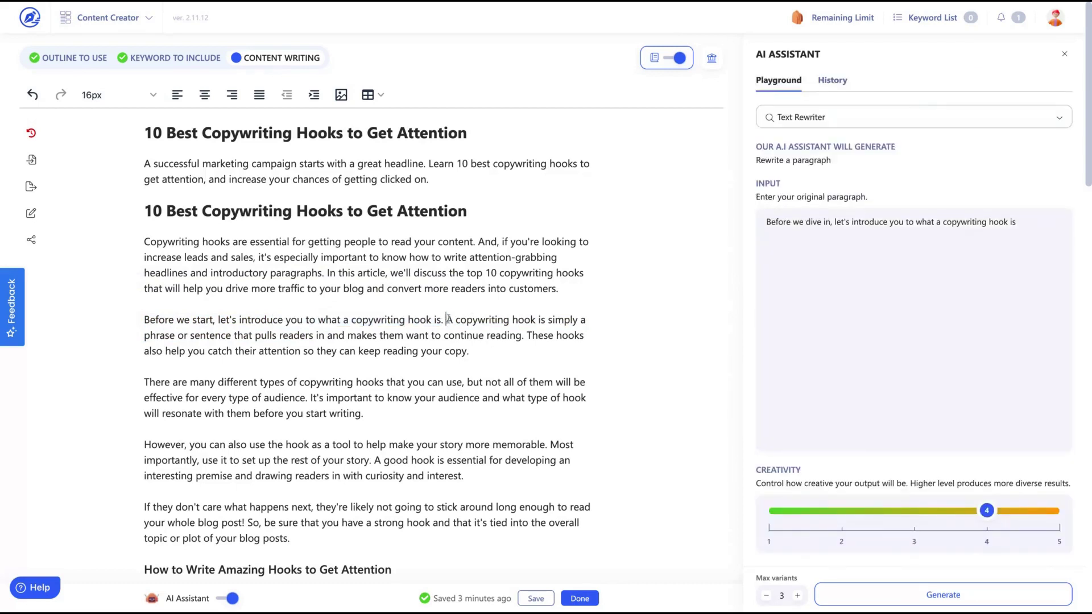
{"action": "left_click_drag", "start_coordinate": [446, 320], "coordinate": [521, 336]}
{"action": "left_click", "coordinate": [484, 290]}
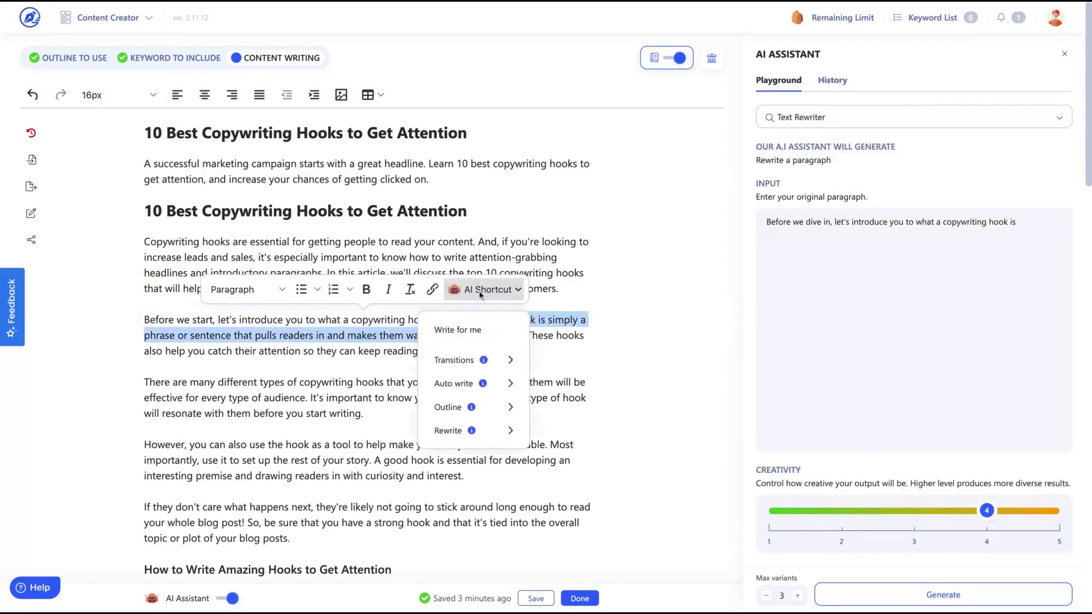
{"action": "mouse_move", "coordinate": [468, 391]}
{"action": "mouse_move", "coordinate": [469, 429]}
{"action": "left_click", "coordinate": [565, 427]}
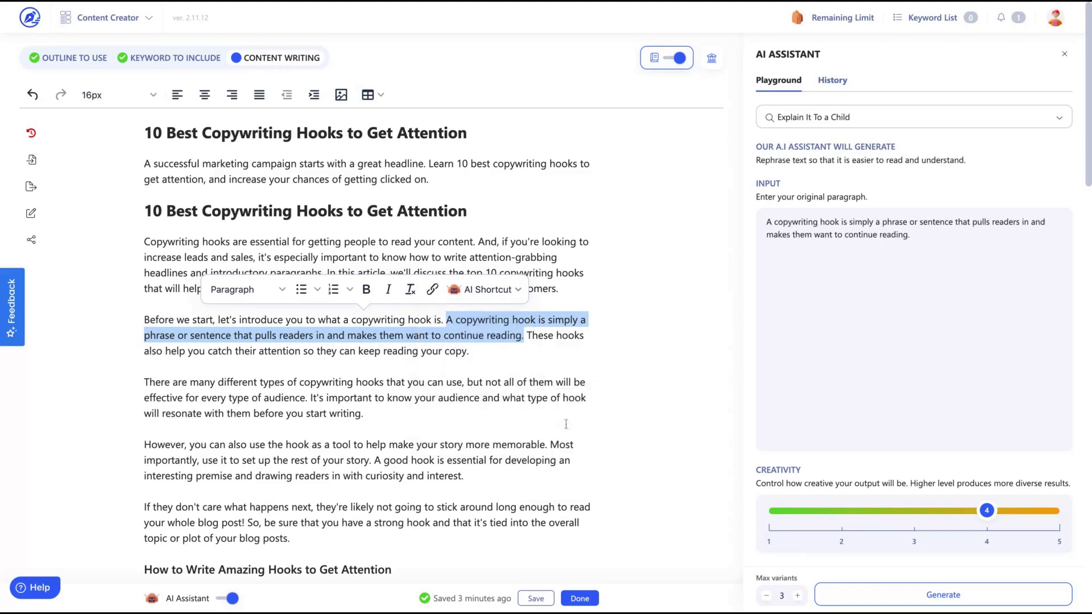
{"action": "left_click", "coordinate": [914, 511]}
{"action": "left_click", "coordinate": [958, 597]}
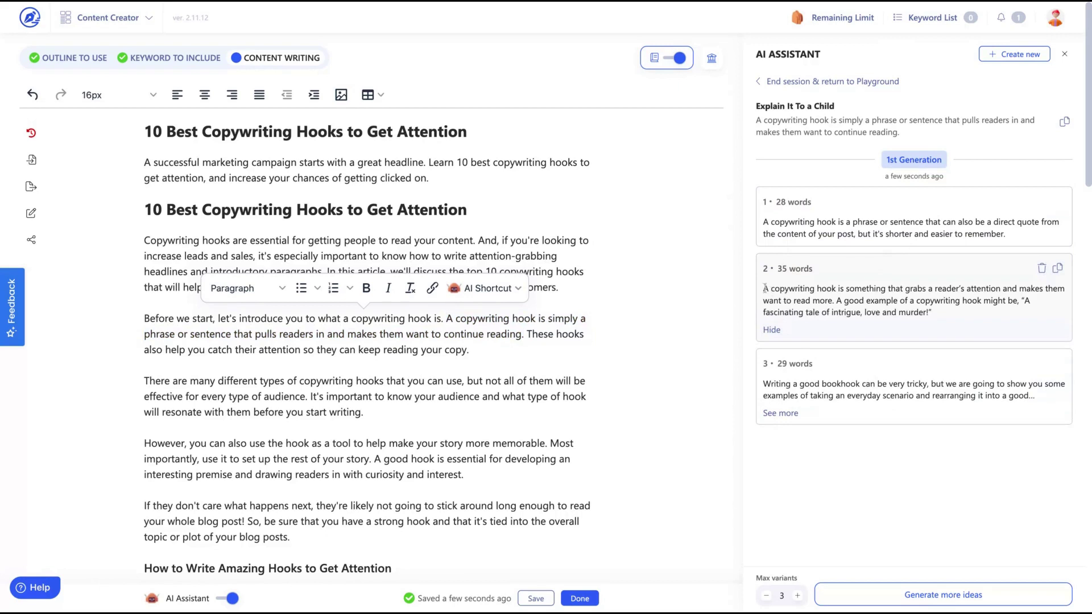
- Compare the variant "A copywriting hook is something that grabs a reader's attention" with the original sentence in the paragraph
{"action": "left_click_drag", "start_coordinate": [765, 290], "coordinate": [834, 301]}
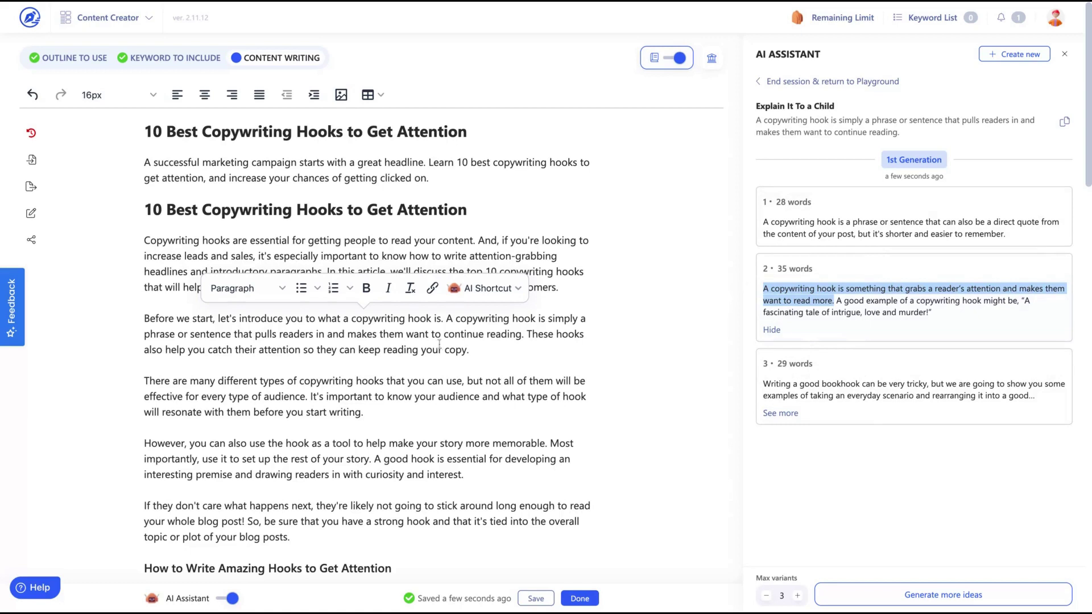
{"action": "left_click", "coordinate": [458, 319]}
{"action": "left_click_drag", "start_coordinate": [510, 334], "coordinate": [448, 320]}
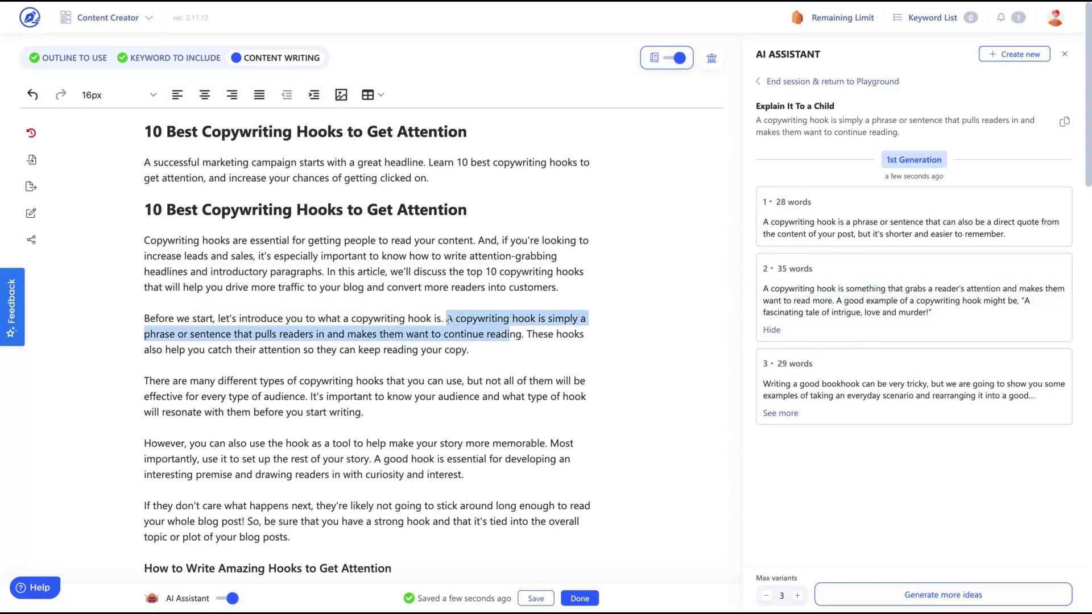
{"action": "key", "text": "shift+Right"}
{"action": "key", "text": "shift+Right"}
{"action": "key", "text": "shift+Right"}
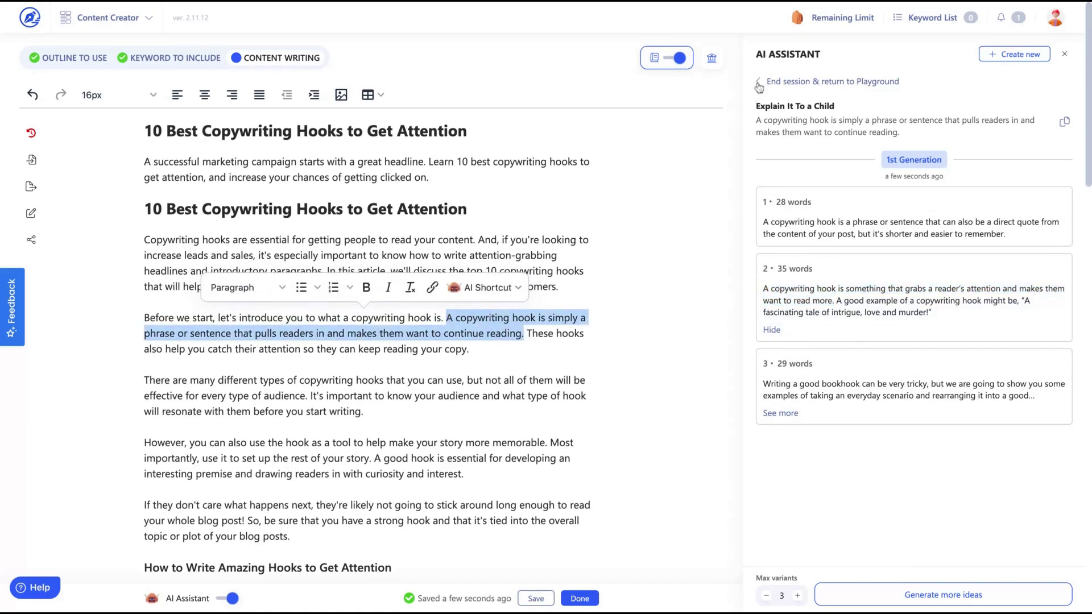
- Rerun Explain It To a Child on the same sentence with creativity 4 and three variants
{"action": "left_click", "coordinate": [762, 82]}
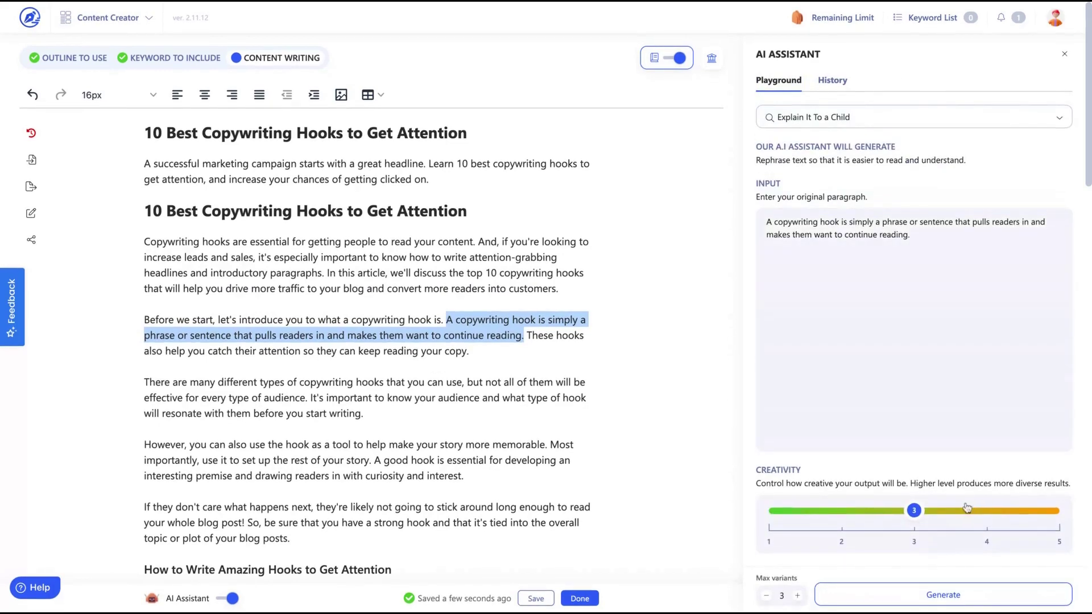
{"action": "left_click", "coordinate": [986, 511]}
{"action": "left_click", "coordinate": [942, 595]}
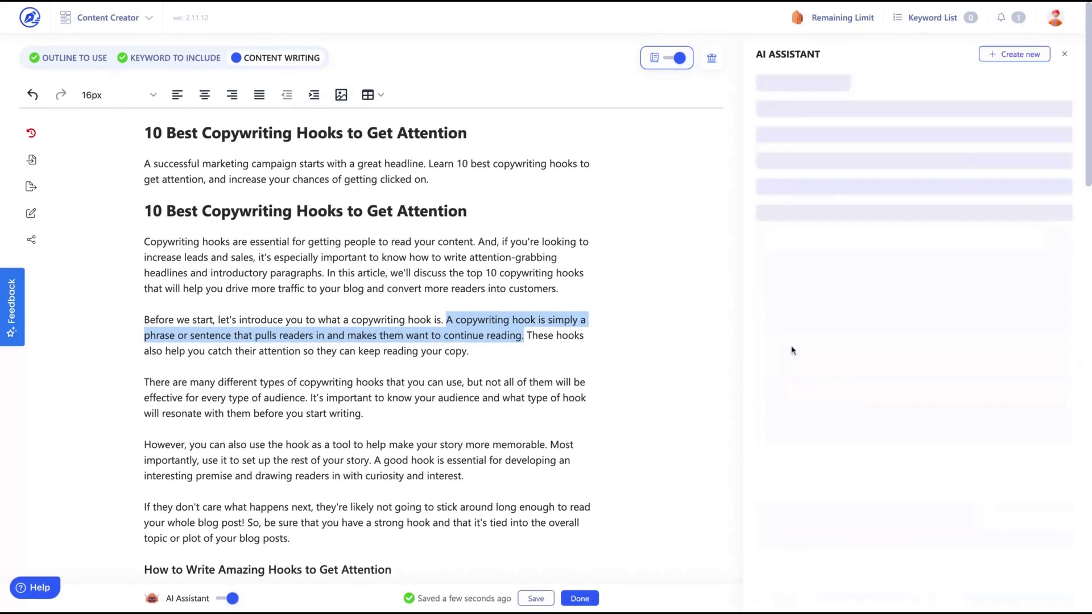
- Read the full first variant of the simplified sentence and close the AI Assistant
{"action": "left_click", "coordinate": [784, 254]}
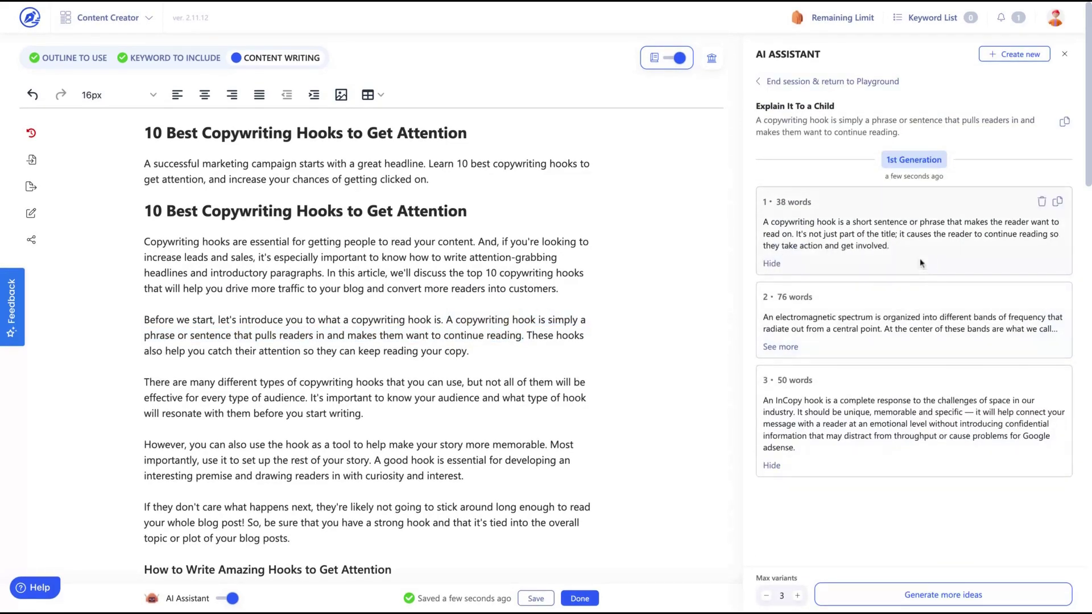
{"action": "left_click_drag", "start_coordinate": [920, 261], "coordinate": [889, 246]}
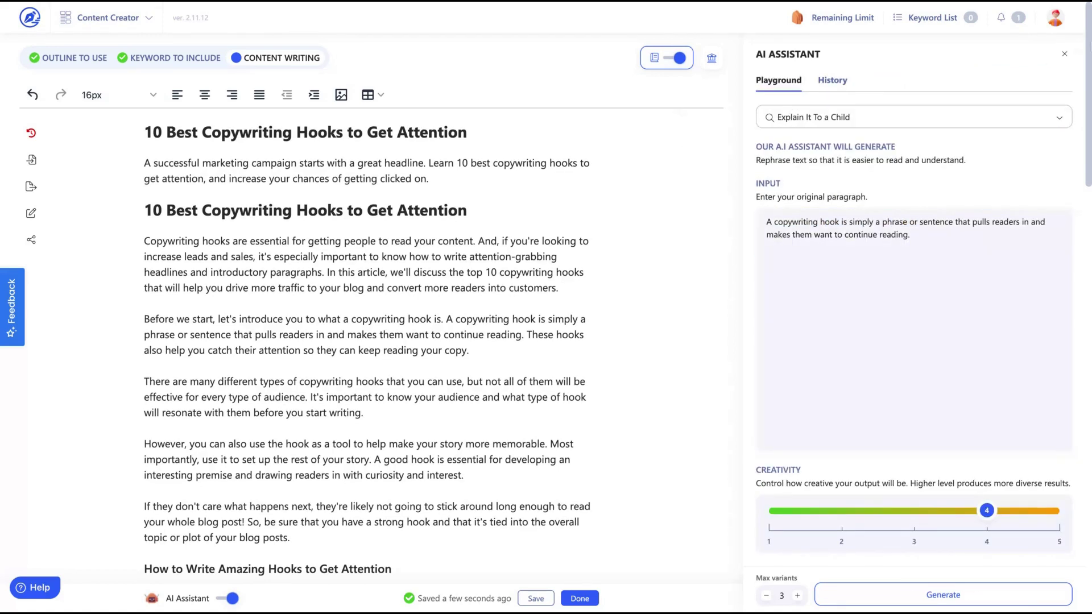
{"action": "left_click", "coordinate": [1064, 54]}
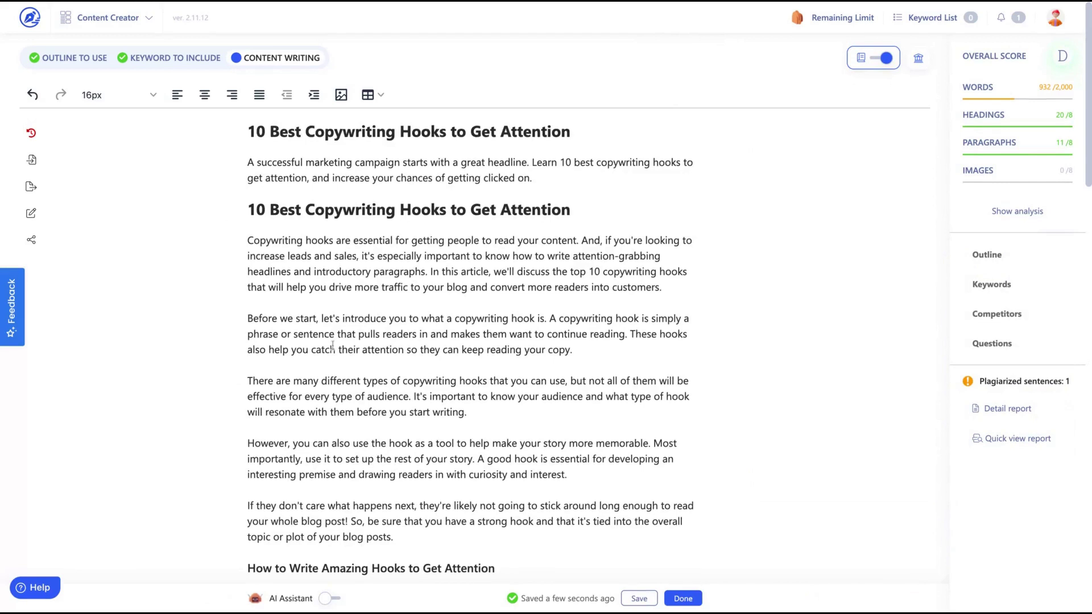
- Load the whole introductory paragraph starting "Copywriting hooks are essential" into the Text Rewriter
{"action": "left_click_drag", "start_coordinate": [248, 240], "coordinate": [661, 287]}
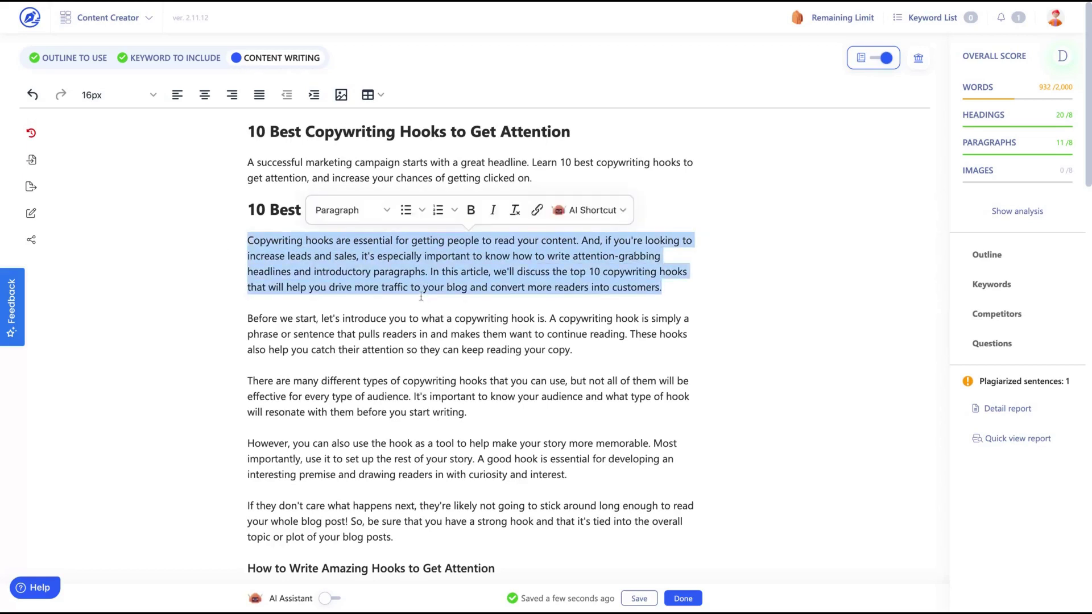
{"action": "left_click", "coordinate": [592, 210]}
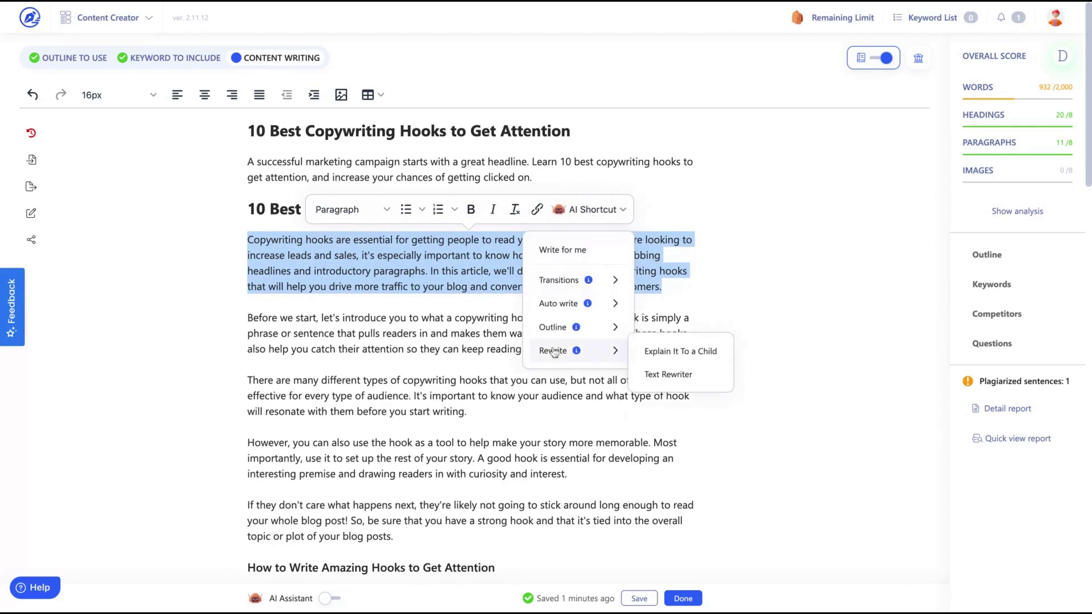
{"action": "mouse_move", "coordinate": [566, 344]}
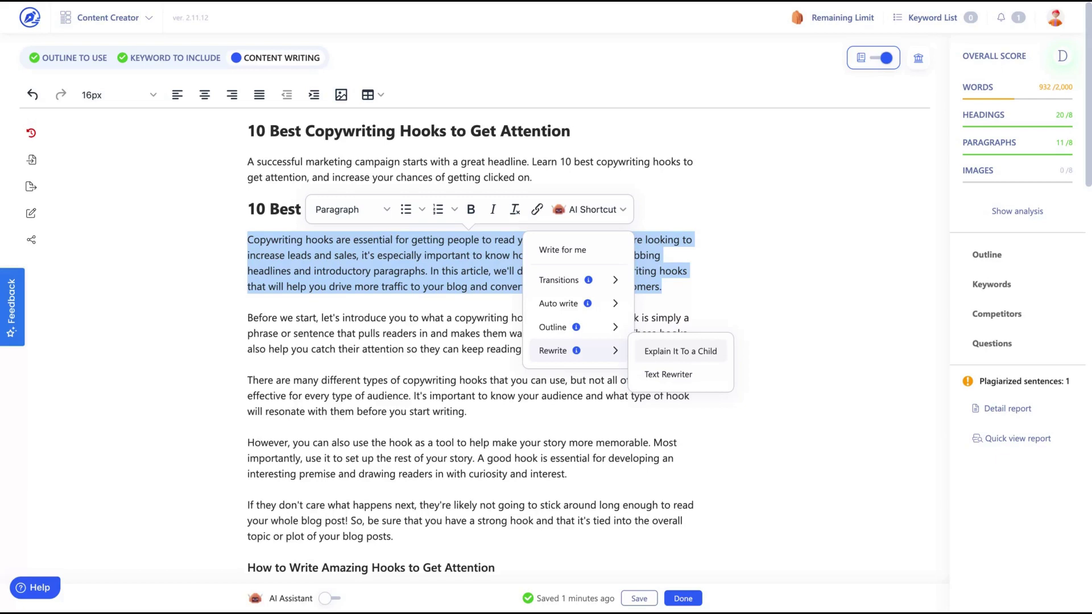
{"action": "left_click", "coordinate": [686, 377]}
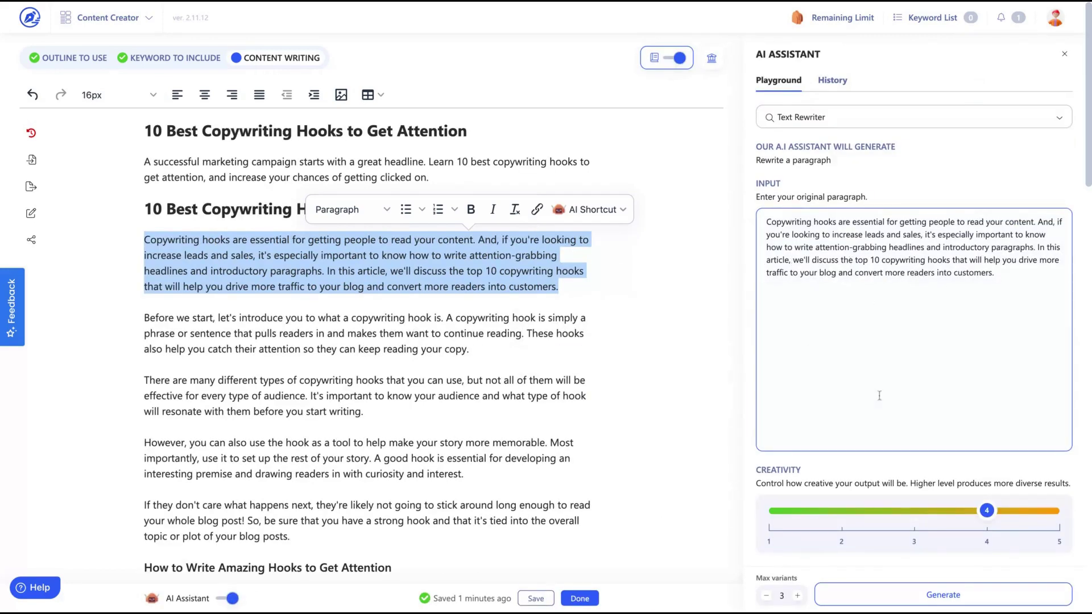
- Try the Text Rewriter's creativity at 3 and at the maximum, and return it to 4
{"action": "left_click", "coordinate": [913, 512]}
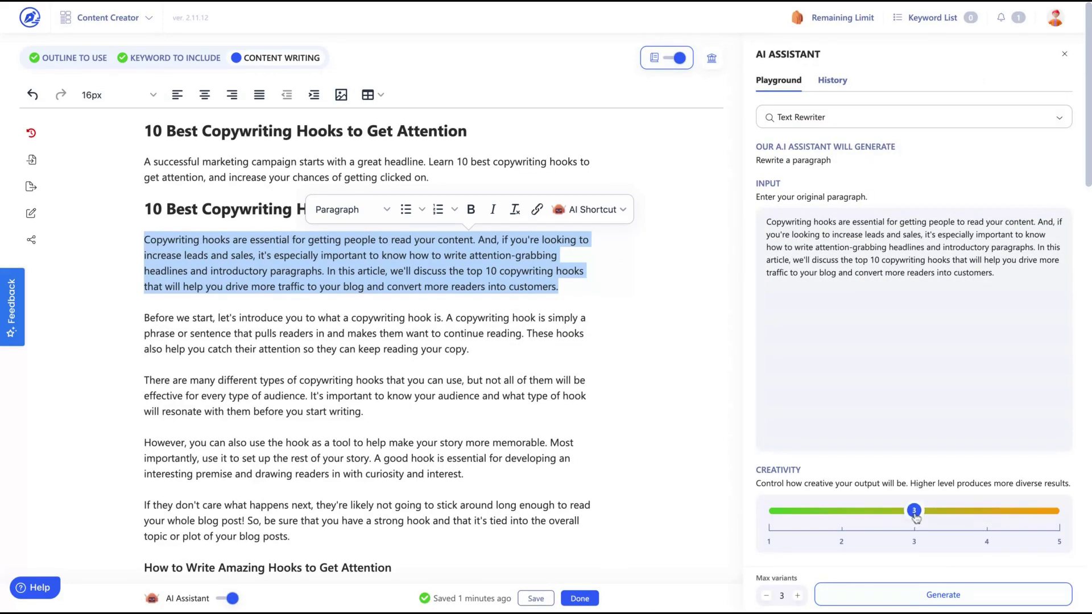
{"action": "left_click", "coordinate": [818, 210]}
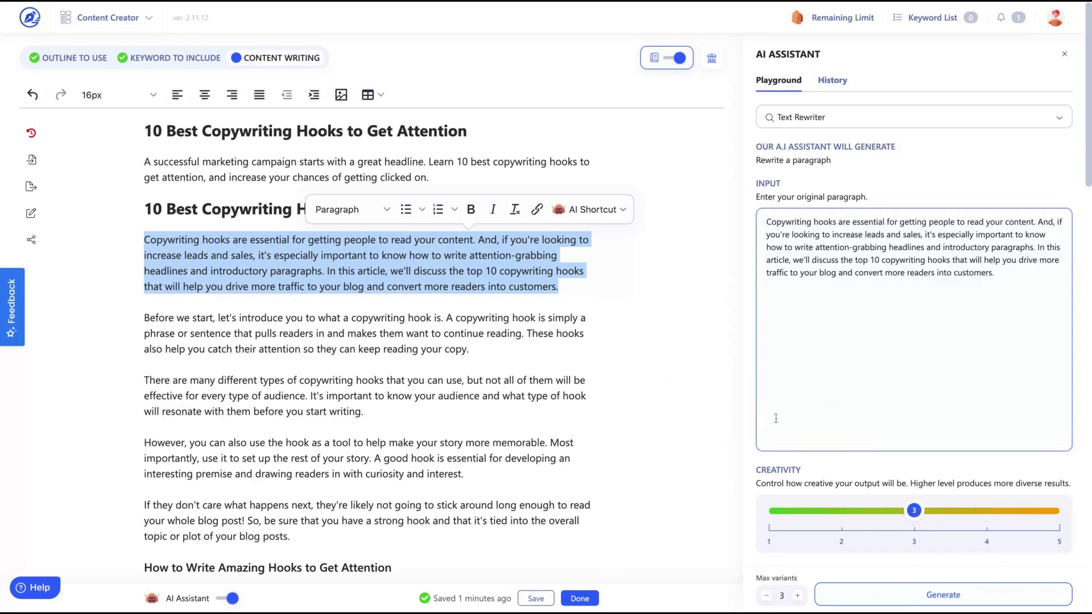
{"action": "left_click", "coordinate": [986, 511]}
{"action": "left_click", "coordinate": [1051, 511]}
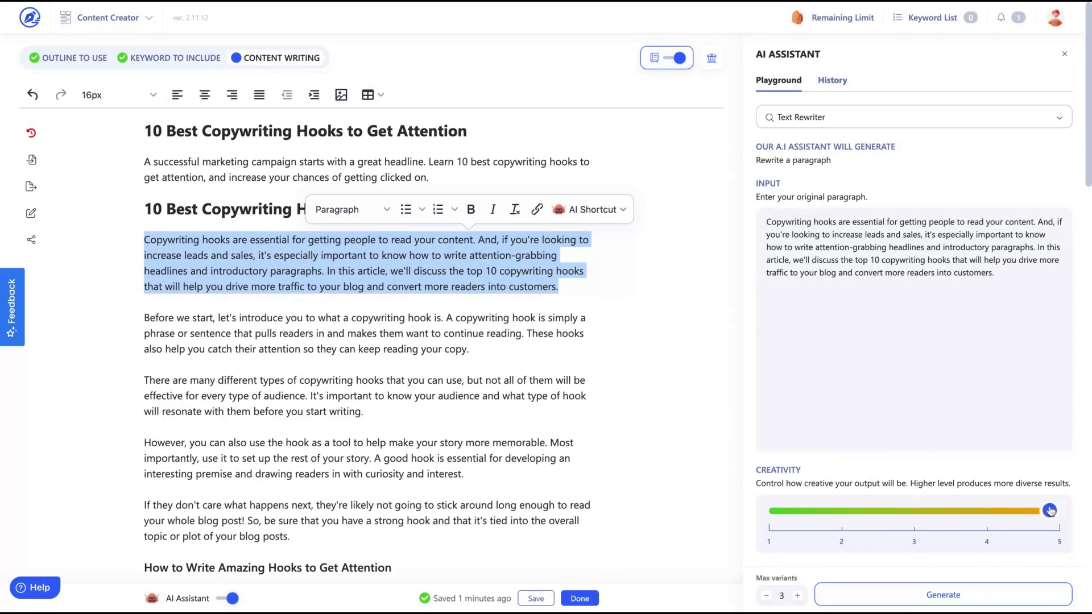
{"action": "left_click", "coordinate": [991, 513]}
- Run the Text Rewriter on the whole paragraph starting "Before we start, let's introduce you" with creativity 4 and three variants
{"action": "left_click_drag", "start_coordinate": [637, 358], "coordinate": [169, 320]}
{"action": "left_click_drag", "start_coordinate": [495, 357], "coordinate": [144, 320]}
{"action": "left_click", "coordinate": [489, 289]}
{"action": "mouse_move", "coordinate": [470, 406]}
{"action": "mouse_move", "coordinate": [462, 430]}
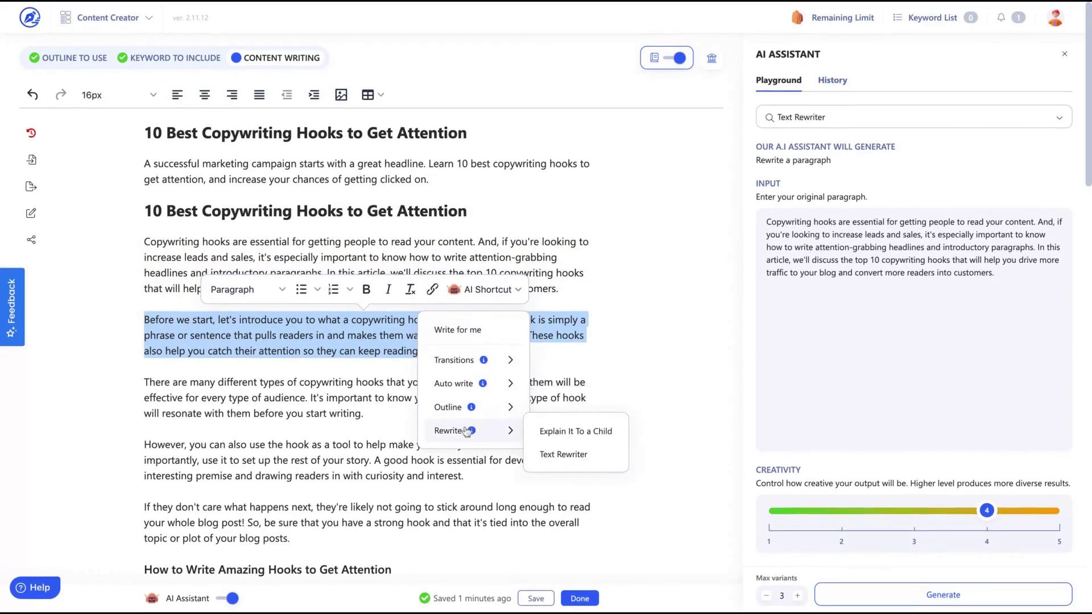
{"action": "left_click", "coordinate": [663, 451]}
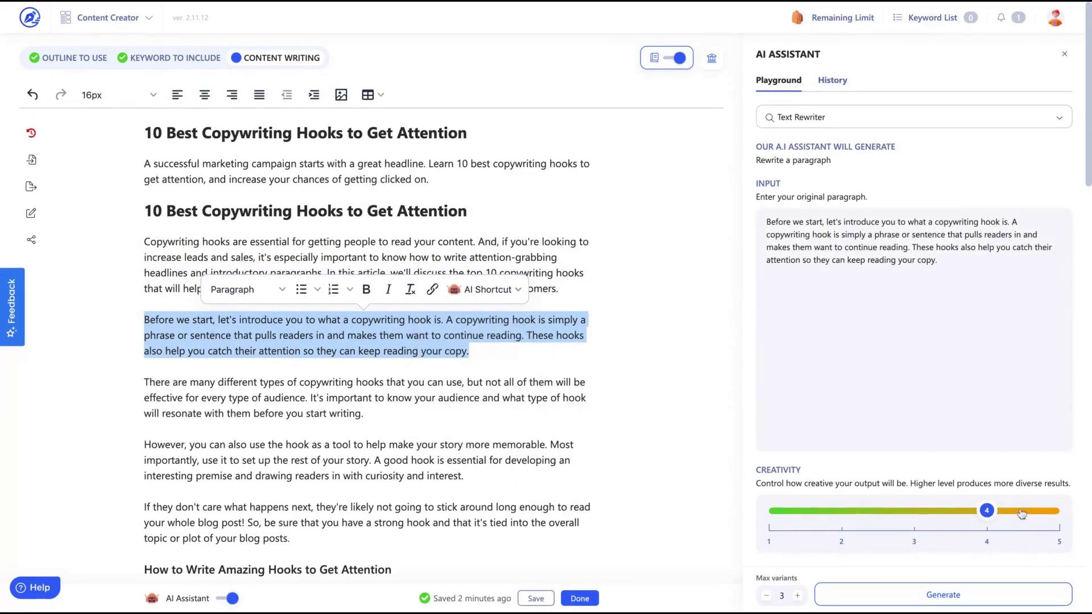
{"action": "left_click", "coordinate": [940, 596]}
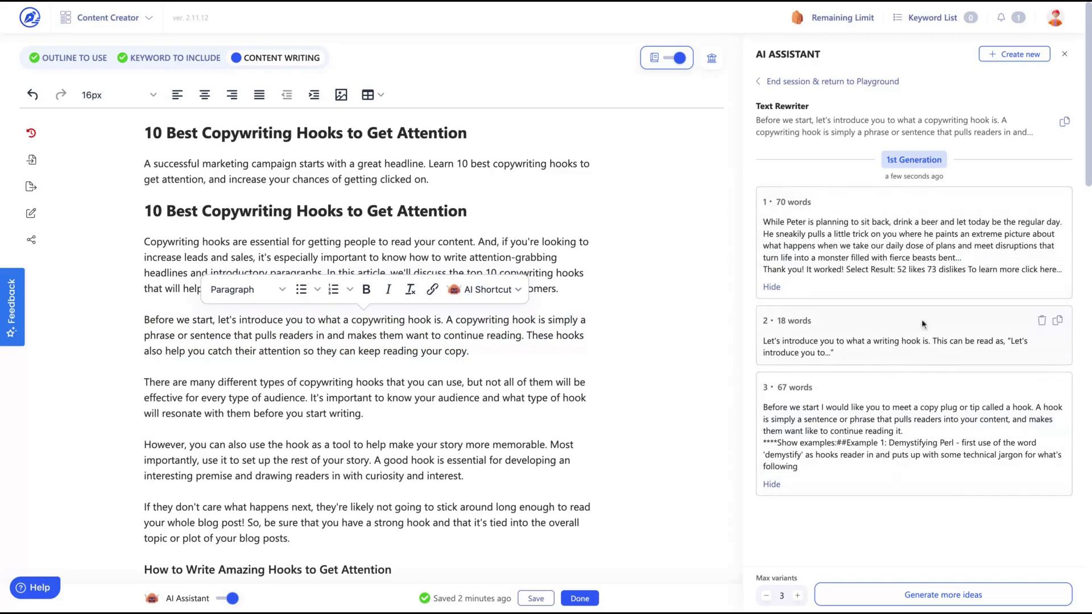
- Highlight the paragraph's third and second sentences individually for comparison with the full-paragraph variants, and close the AI Assistant
{"action": "left_click", "coordinate": [578, 344]}
{"action": "triple_click", "coordinate": [481, 353]}
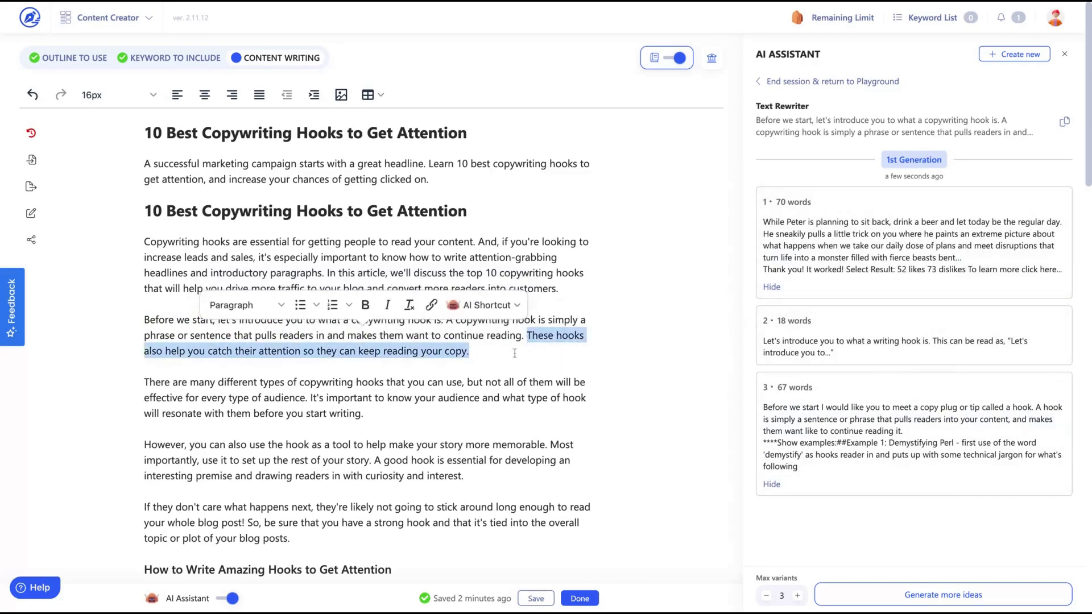
{"action": "left_click", "coordinate": [512, 347]}
{"action": "left_click_drag", "start_coordinate": [527, 335], "coordinate": [447, 320]}
{"action": "left_click", "coordinate": [343, 364]}
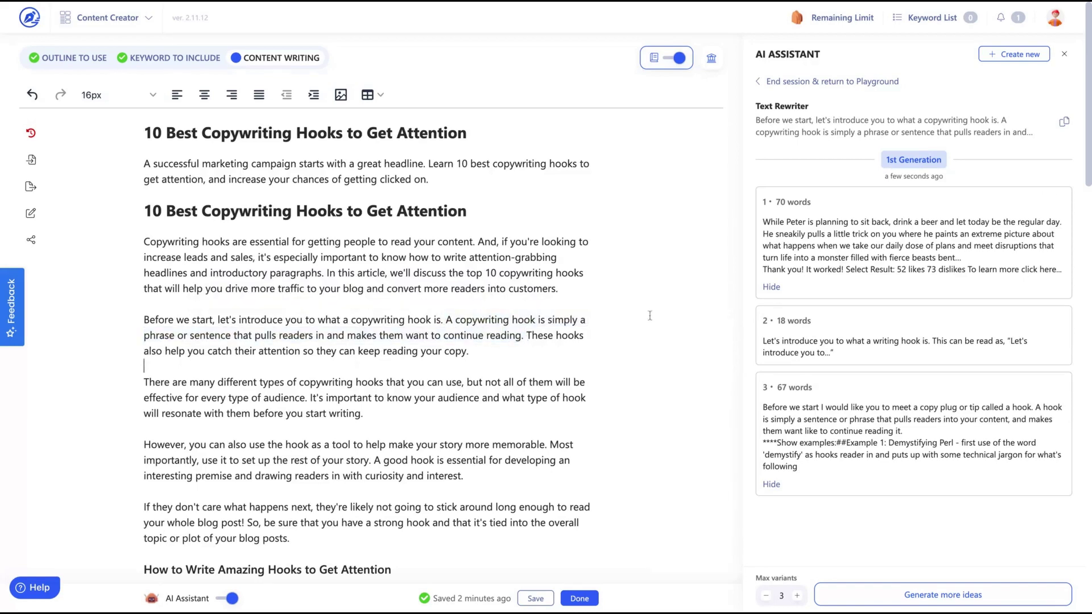
{"action": "left_click", "coordinate": [1064, 53]}
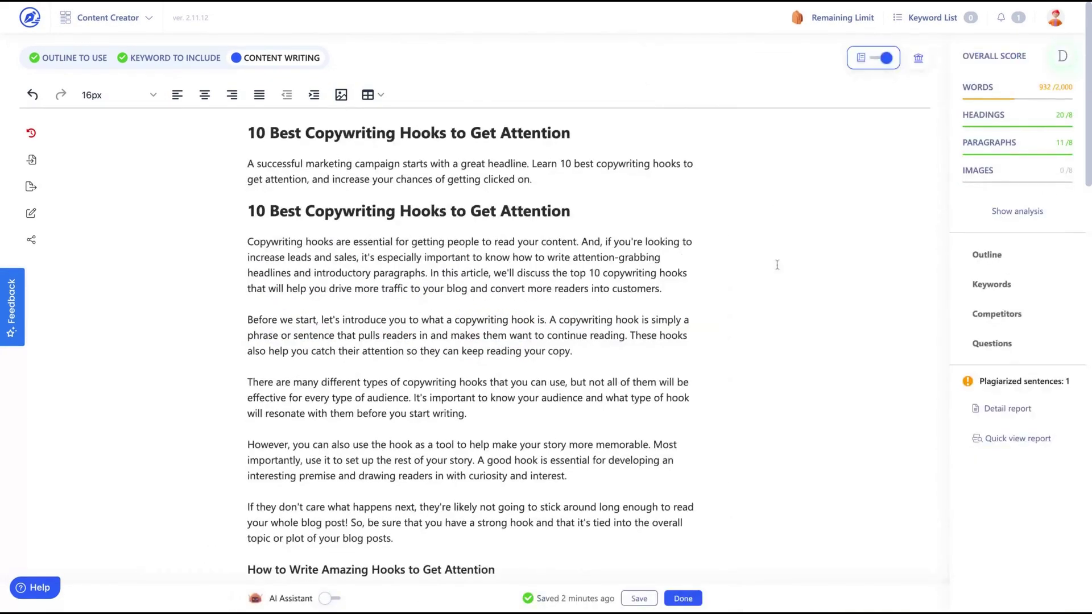